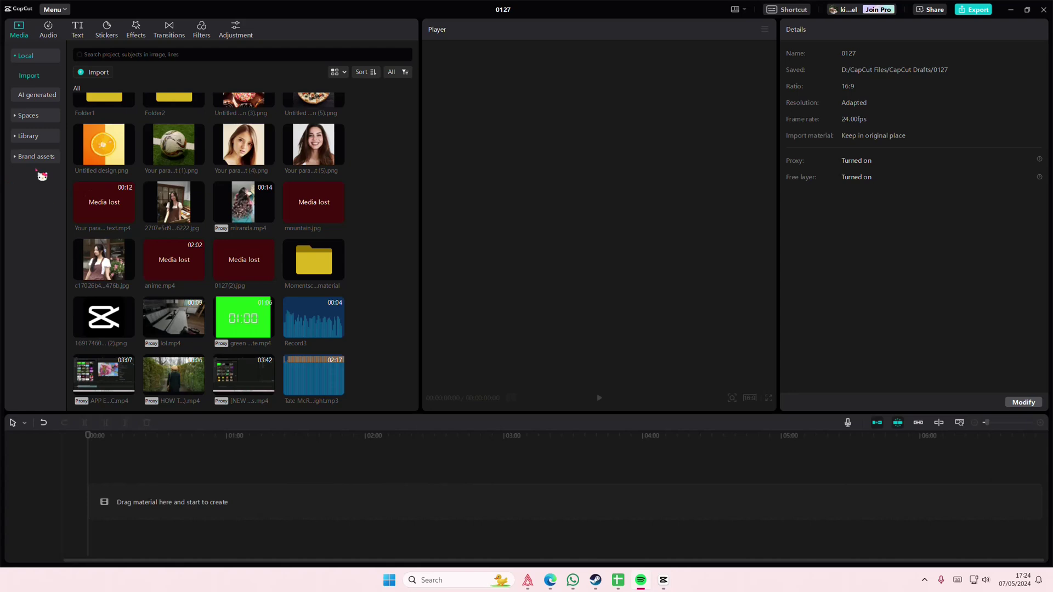
Step: Add the dark pink solid color background from the library's Background category to the timeline, discarding the lighter pink one
left_click(28, 136)
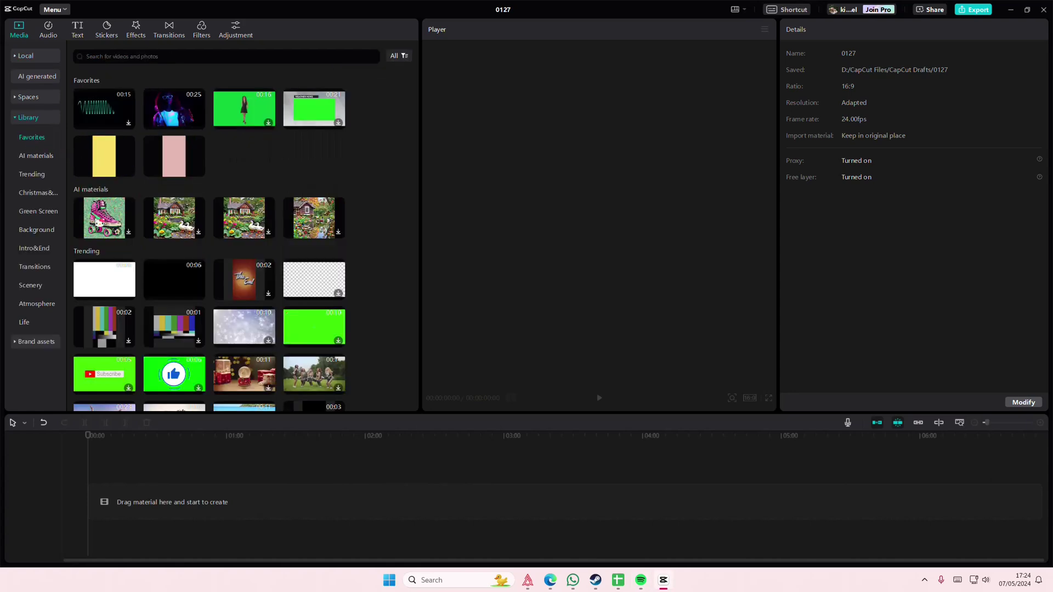
scroll(99, 222, "down", 10)
left_click(39, 231)
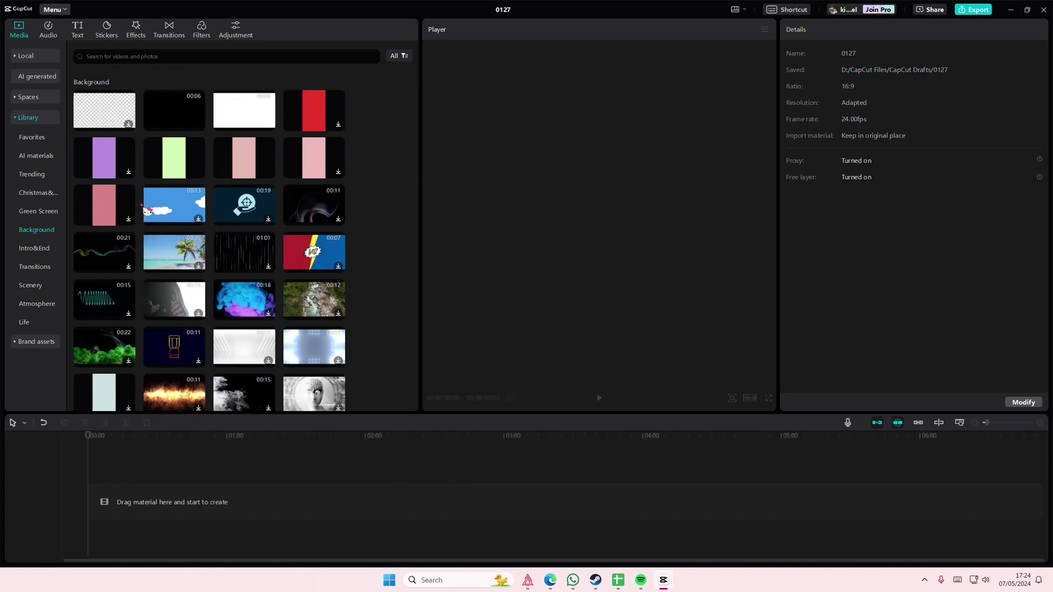
scroll(147, 209, "down", 5)
scroll(151, 216, "up", 6)
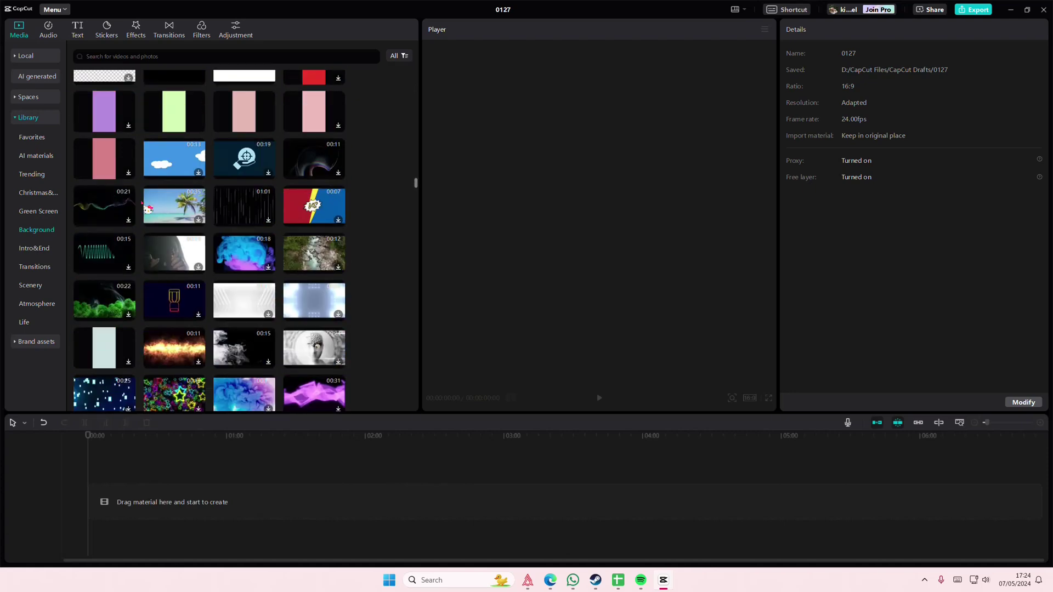
left_click_drag(257, 212, 55, 449)
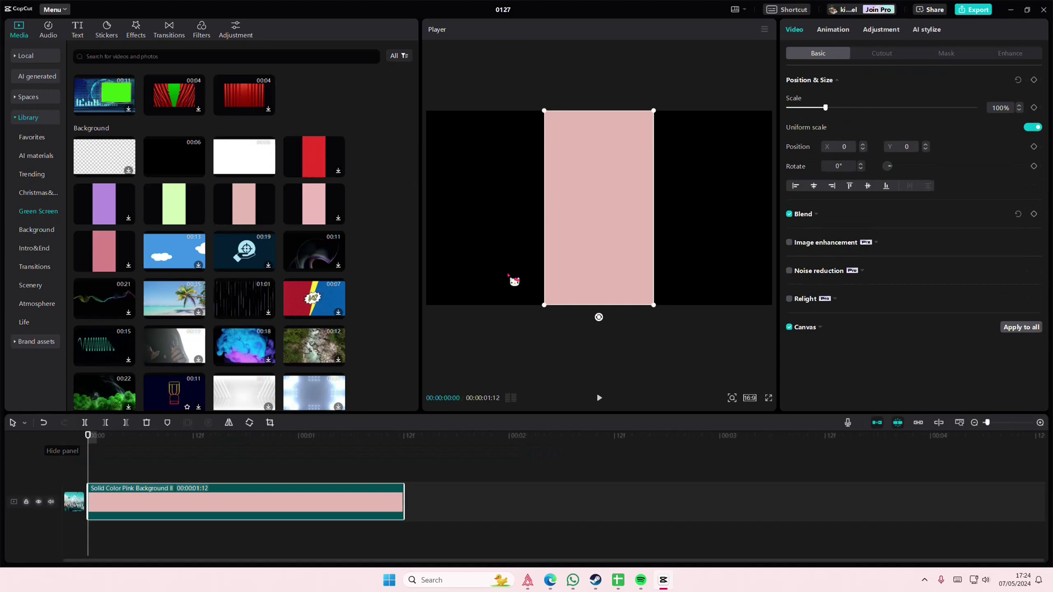
key("Delete")
left_click_drag(106, 250, 50, 463)
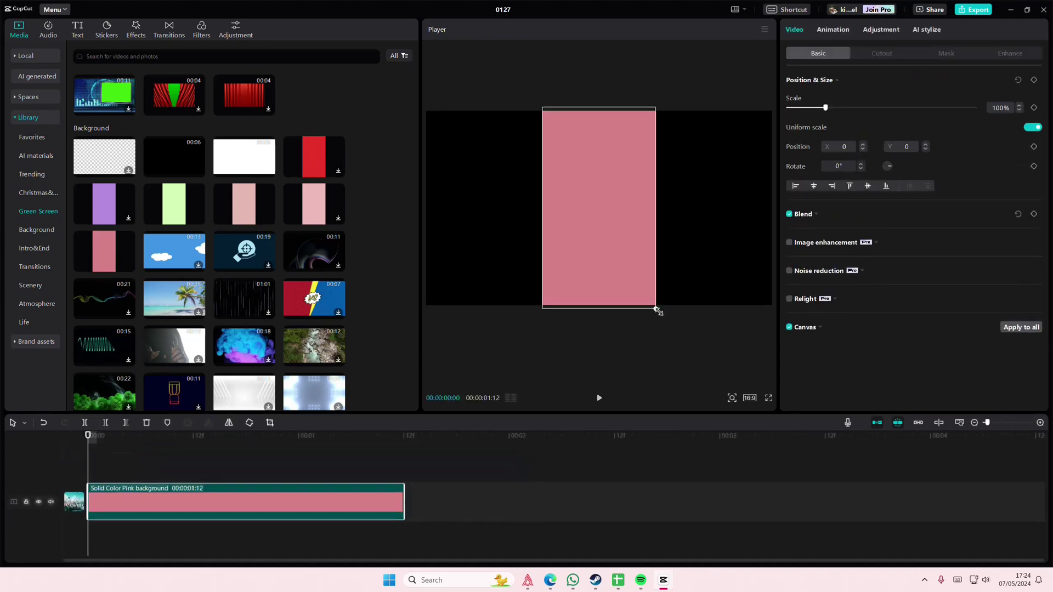
Step: Apply a circle mask to the dark pink background clip
left_click(961, 55)
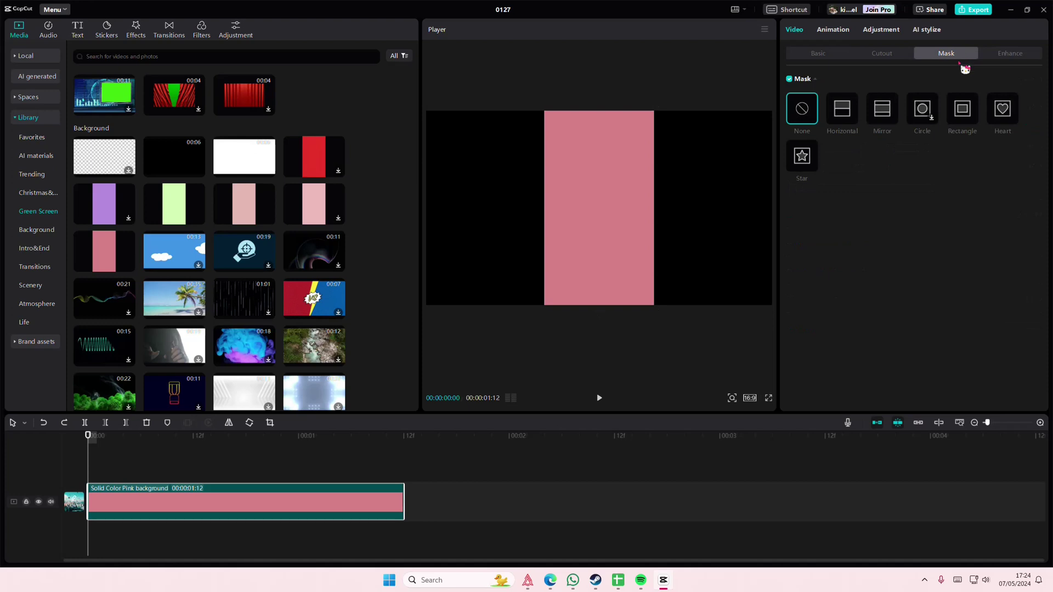
left_click(921, 113)
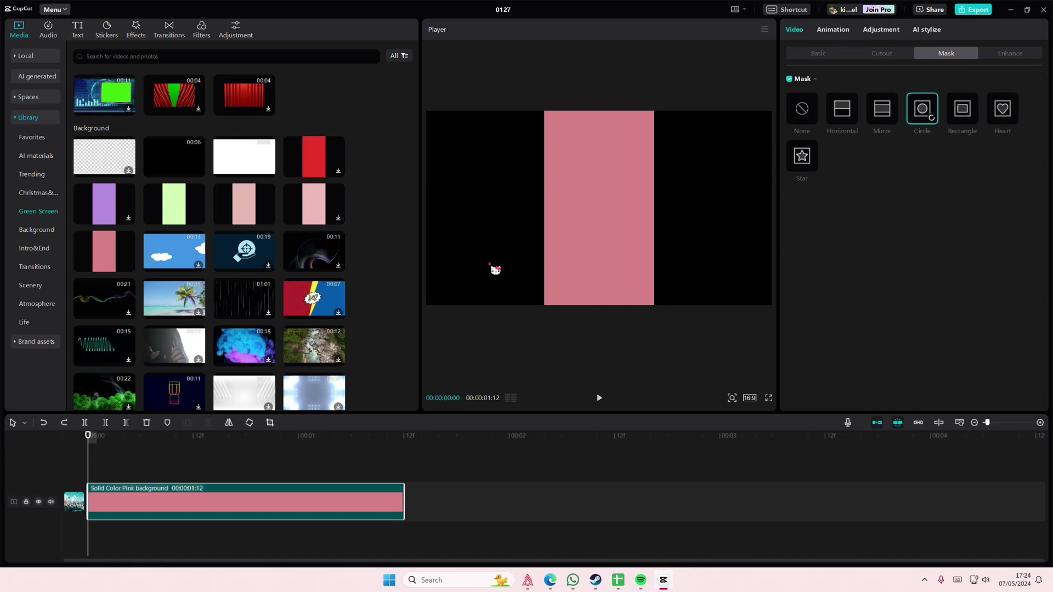
left_click(263, 456)
left_click(290, 496)
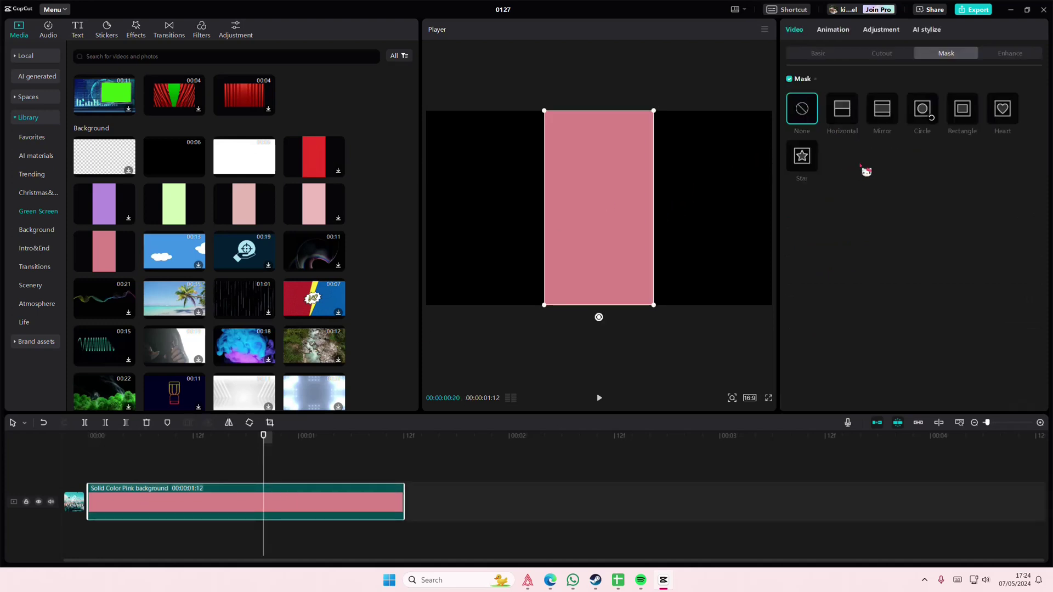
left_click(921, 126)
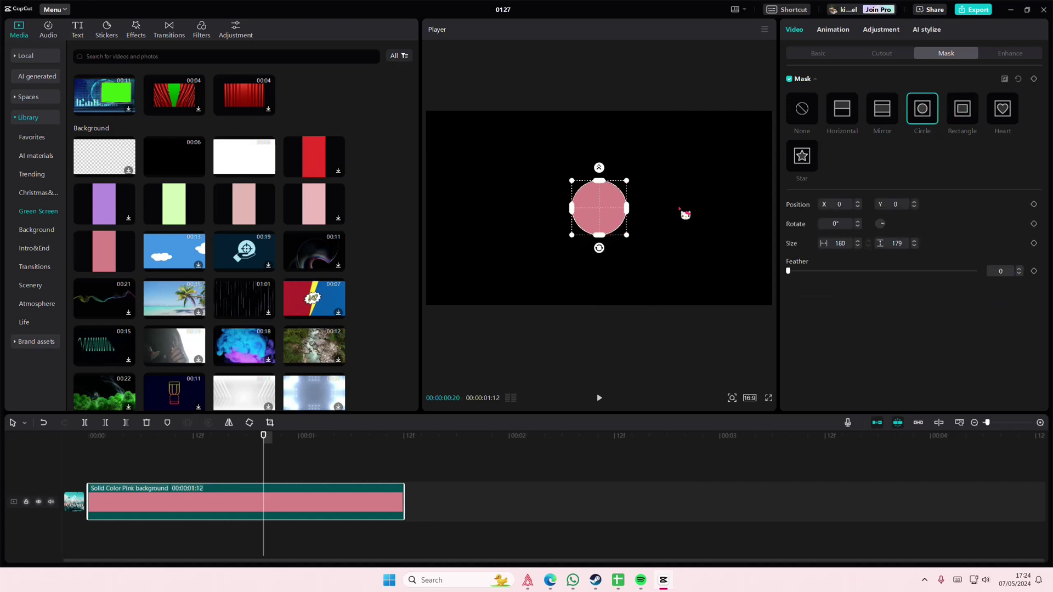
Step: Move the pink circle to the left of the frame and paste a copy on a new track starting at 00:00
left_click(842, 58)
left_click_drag(603, 209, 499, 203)
key("ctrl+c")
key("ctrl+v")
left_click_drag(286, 477, 91, 479)
Step: Paste more copies of the pink circle and arrange the five circles in a ring as flower petals
key("ctrl+v")
left_click_drag(498, 217, 469, 227)
left_click_drag(567, 213, 570, 255)
key("ctrl+v")
key("ctrl+v")
Step: Align the pasted petal clips with the start of the timeline so that all petals span the same time
scroll(545, 477, "down", 5)
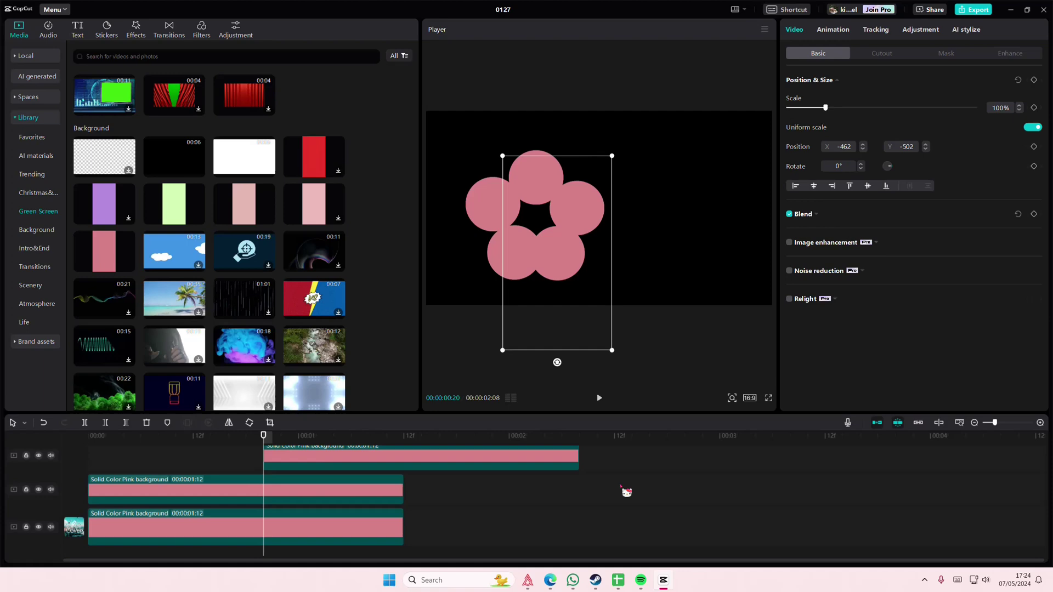
left_click_drag(594, 490, 446, 388)
left_click_drag(363, 482, 190, 478)
left_click(293, 440)
left_click(405, 440)
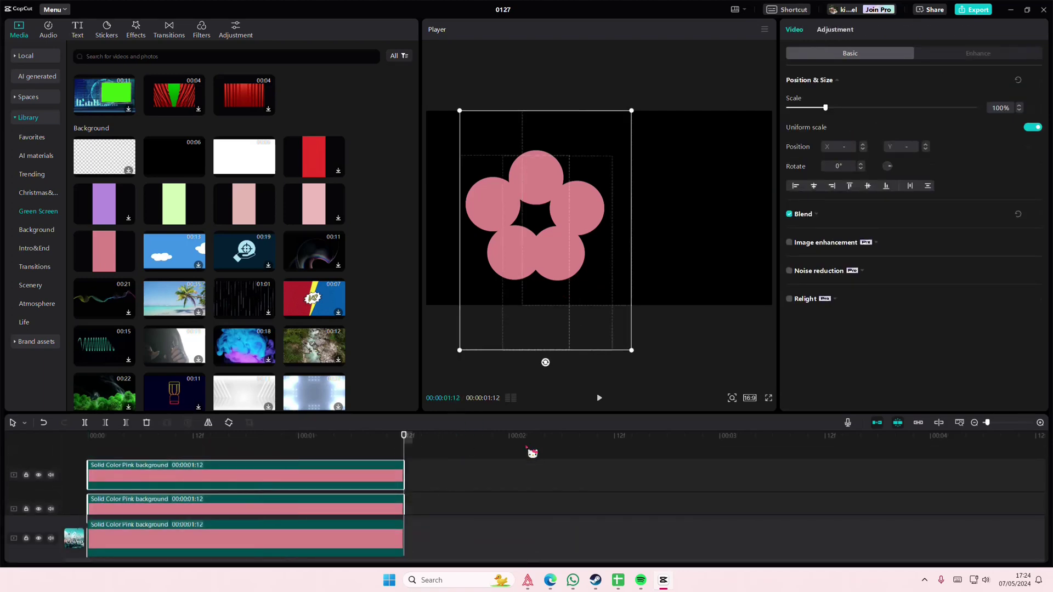
Step: Spread the two lower petals apart and paste another pink circle over the gap in the middle of the flower
left_click(542, 443)
left_click_drag(555, 272, 509, 264)
left_click_drag(492, 261, 492, 268)
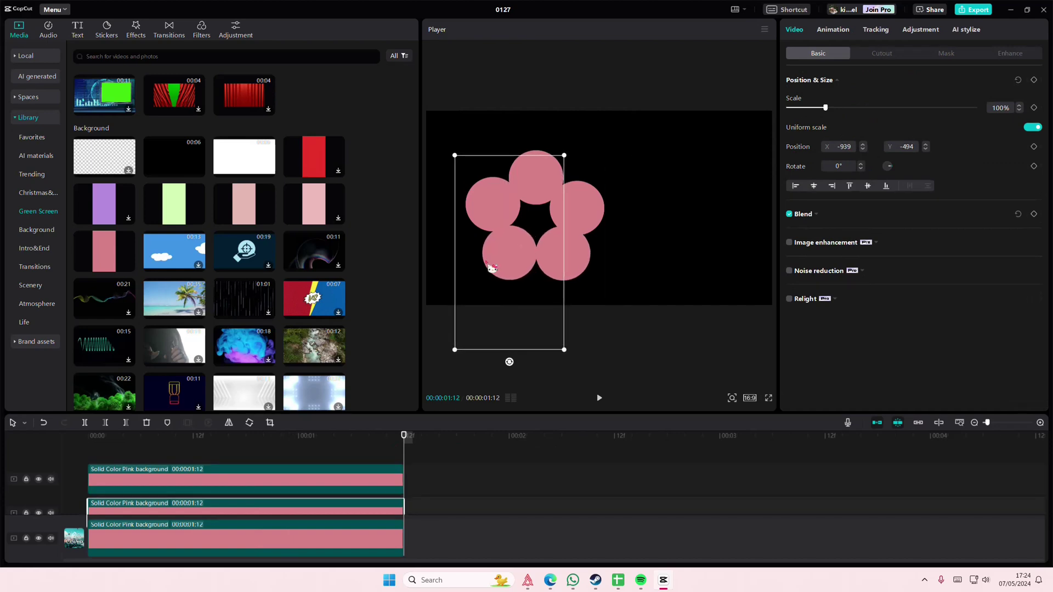
key("ctrl+v")
left_click_drag(454, 496, 13, 451)
left_click_drag(517, 266, 547, 239)
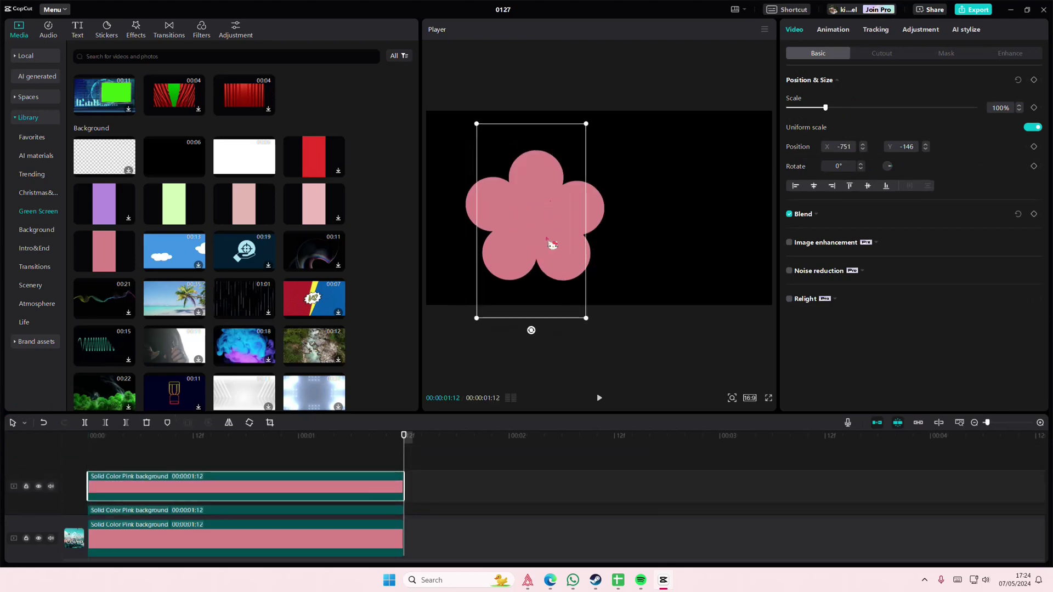
Step: Add the orange solid color background above the petals at 00:00 and position it over the flower's centre
left_click(255, 454)
left_click_drag(254, 454, 24, 417)
scroll(157, 296, "down", 15)
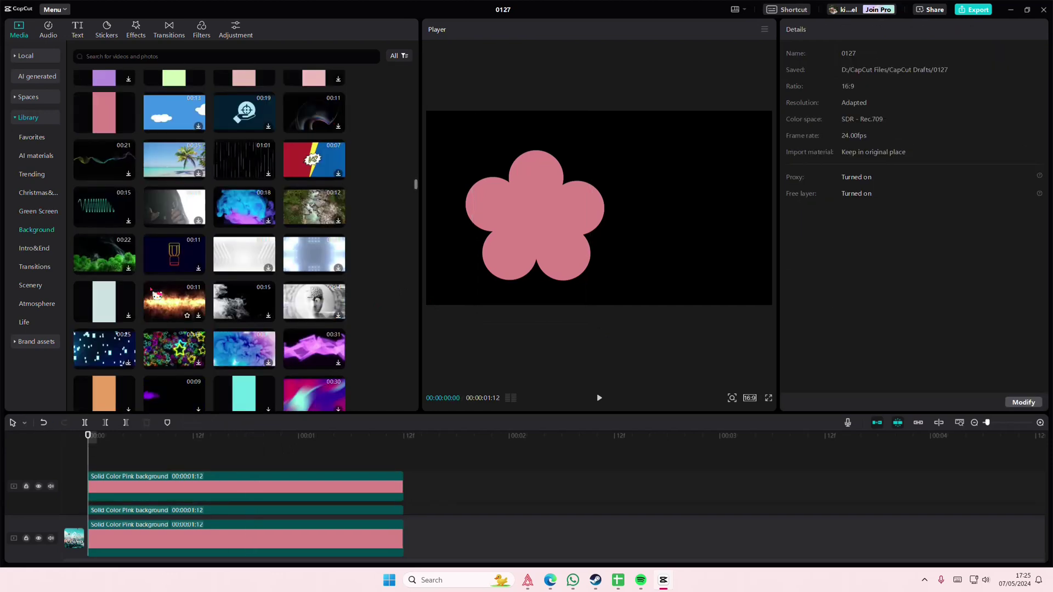
scroll(162, 305, "down", 3)
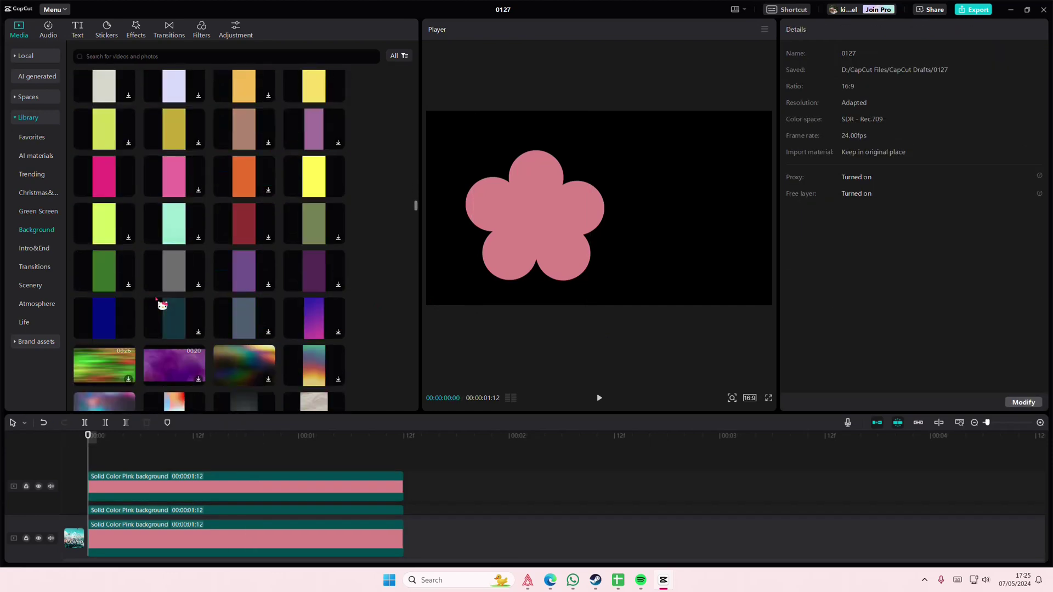
left_click_drag(245, 171, 91, 479)
left_click_drag(613, 241, 559, 212)
Step: Apply a circle mask to the orange background and shrink it to about 145 × 144 as the flower's centre
left_click(954, 56)
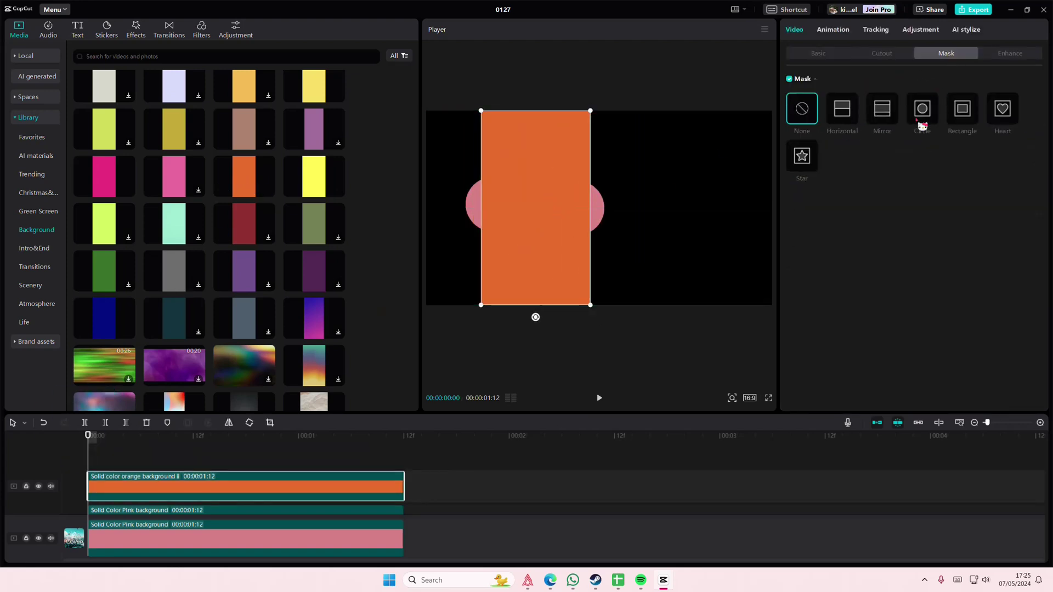
left_click(922, 125)
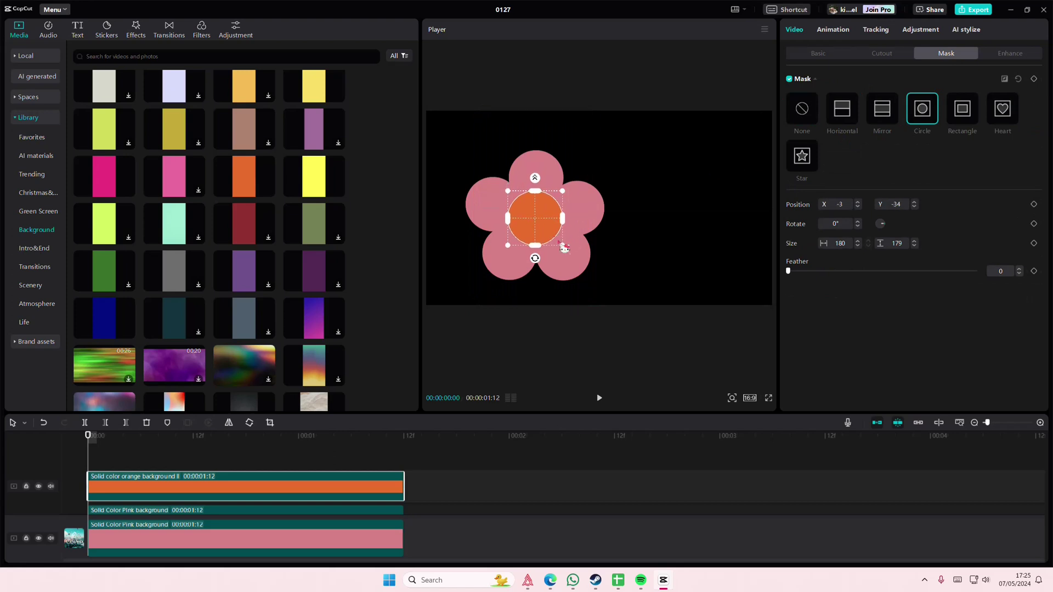
left_click_drag(566, 250, 548, 228)
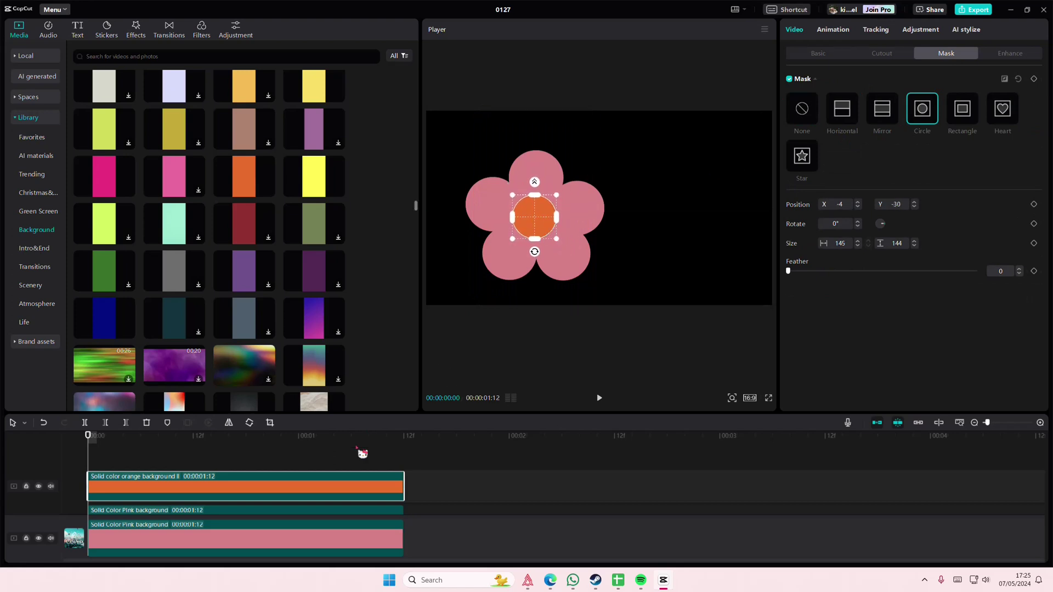
Step: Combine all the petal and centre clips into one compound clip
left_click(354, 449)
scroll(357, 450, "down", 5)
left_click_drag(486, 514, 114, 230)
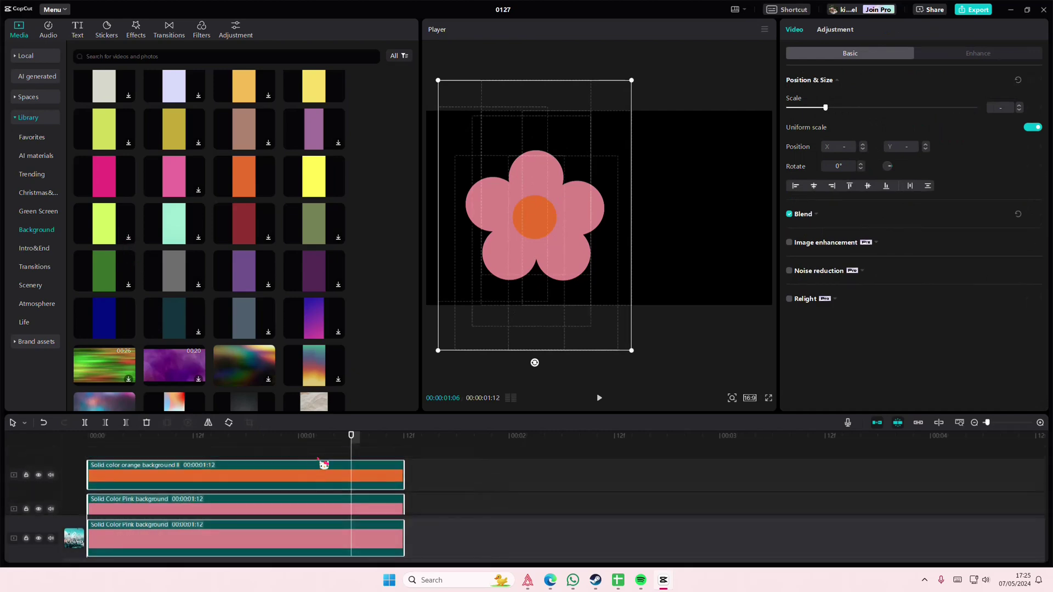
right_click(351, 481)
left_click(408, 434)
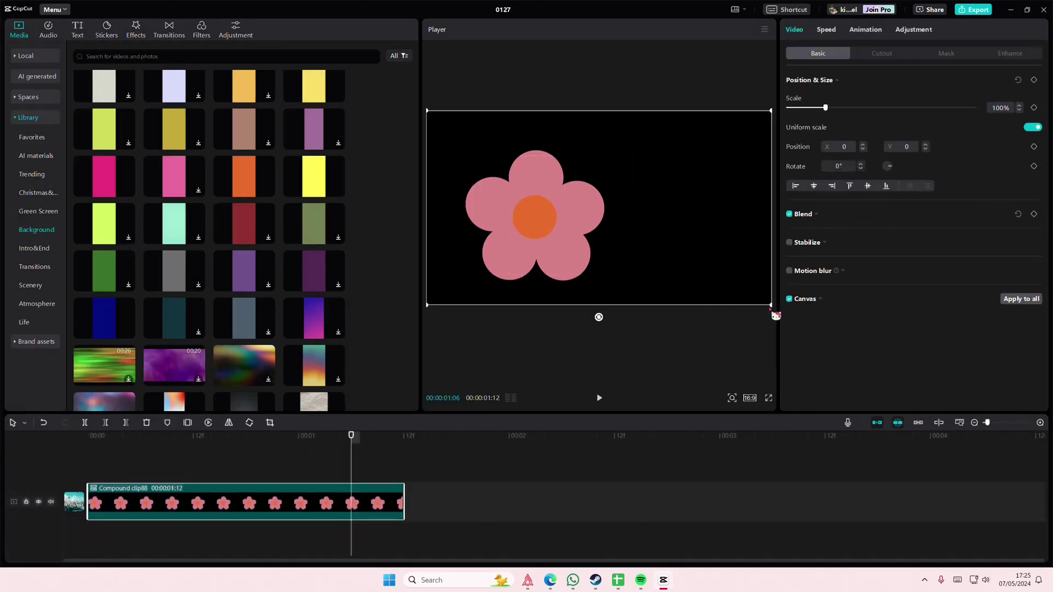
Step: Scale down the flower, place it in the upper-left part of the frame and return the playhead to the start
left_click_drag(771, 306, 691, 288)
left_click_drag(572, 250, 538, 230)
left_click(249, 463)
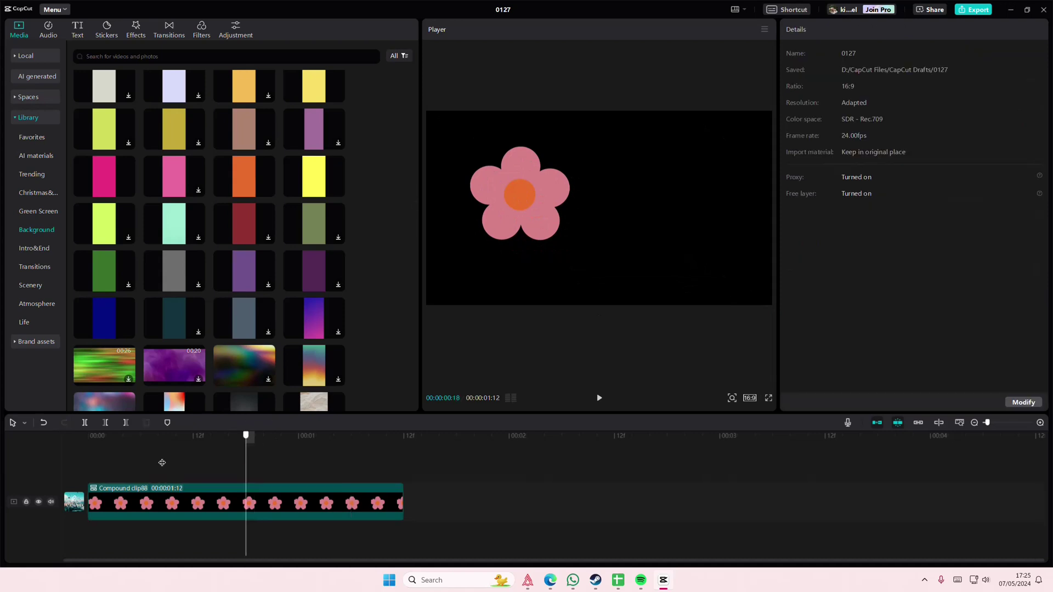
left_click_drag(161, 463, 22, 454)
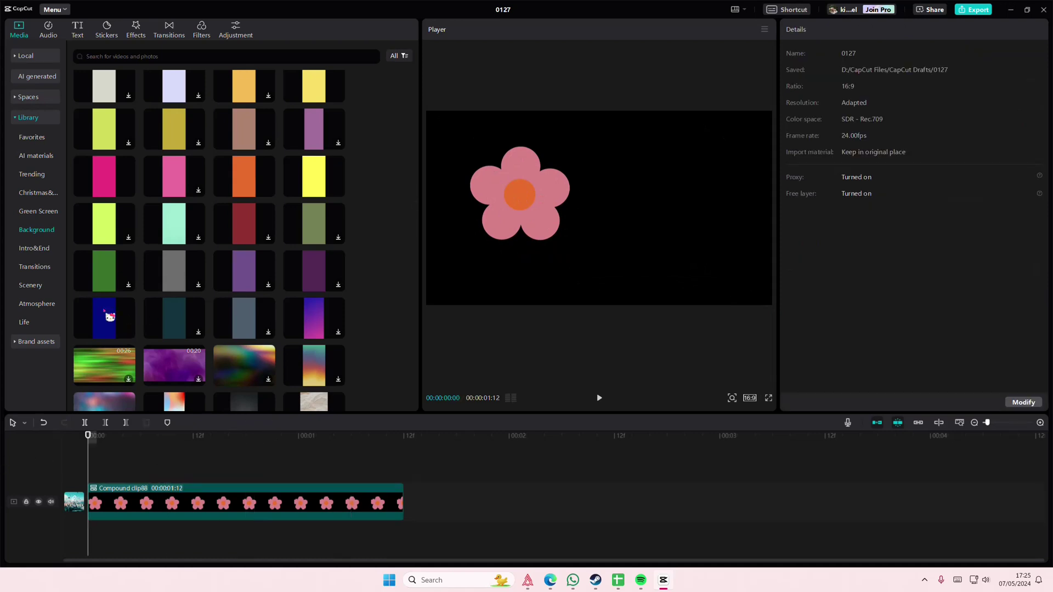
Step: Add the light purple solid color background above the flower clip, place it in the frame's right half and enlarge it
scroll(186, 329, "up", 1)
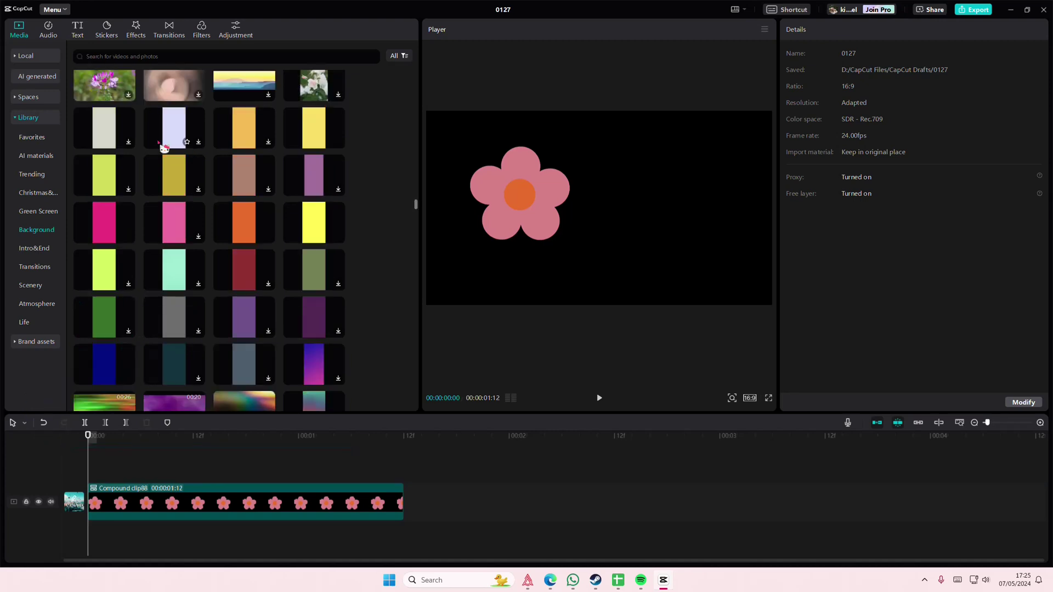
left_click_drag(165, 148, 110, 474)
left_click_drag(626, 247, 706, 250)
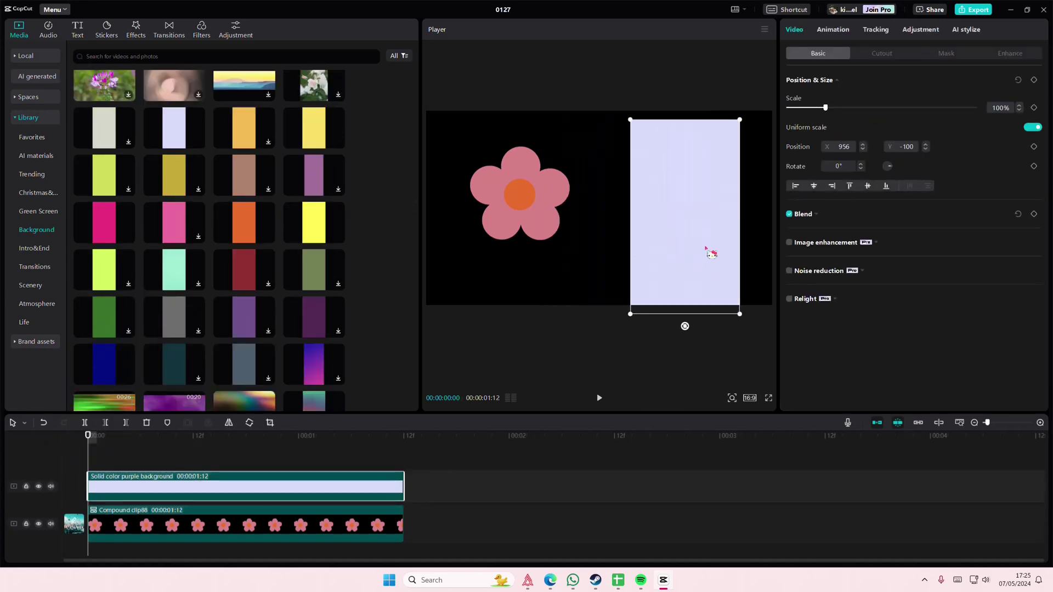
left_click_drag(742, 315, 757, 341)
Step: Mask the light purple background into a circle and convert it to a compound clip
left_click(946, 53)
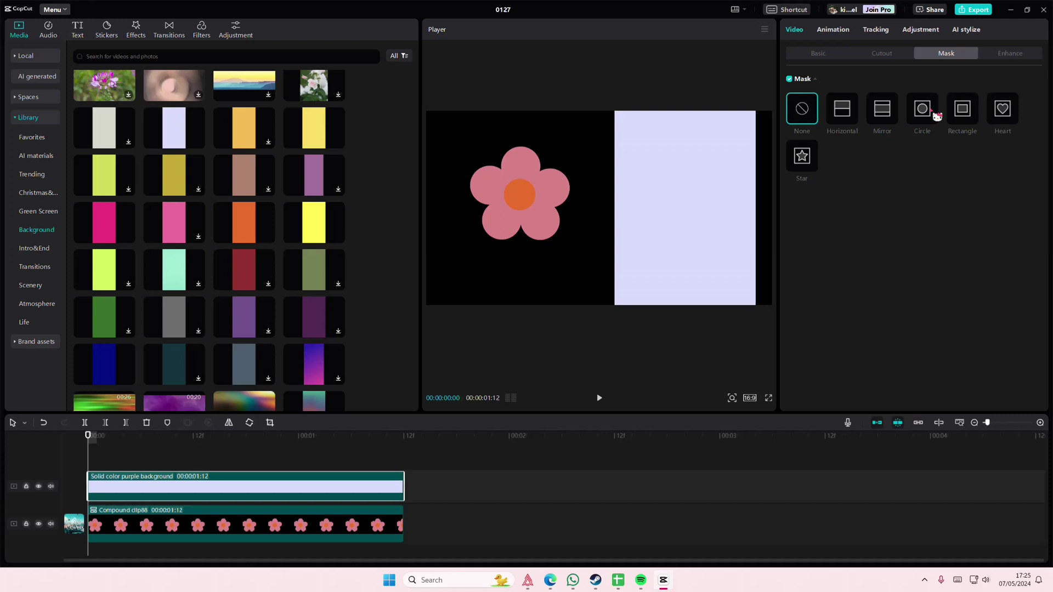
left_click(930, 111)
left_click_drag(720, 252, 733, 271)
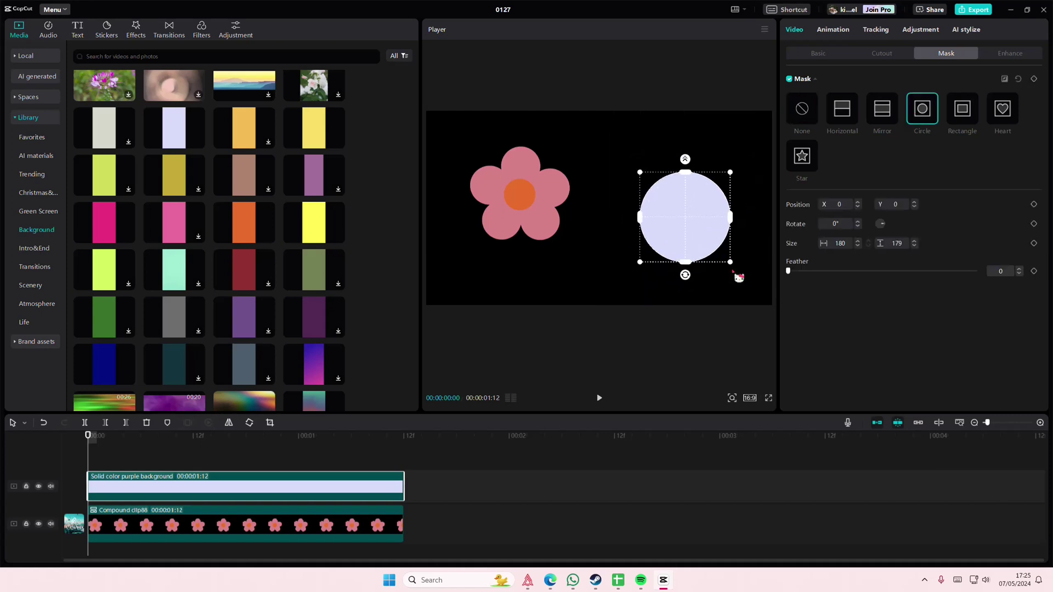
right_click(317, 483)
left_click(362, 427)
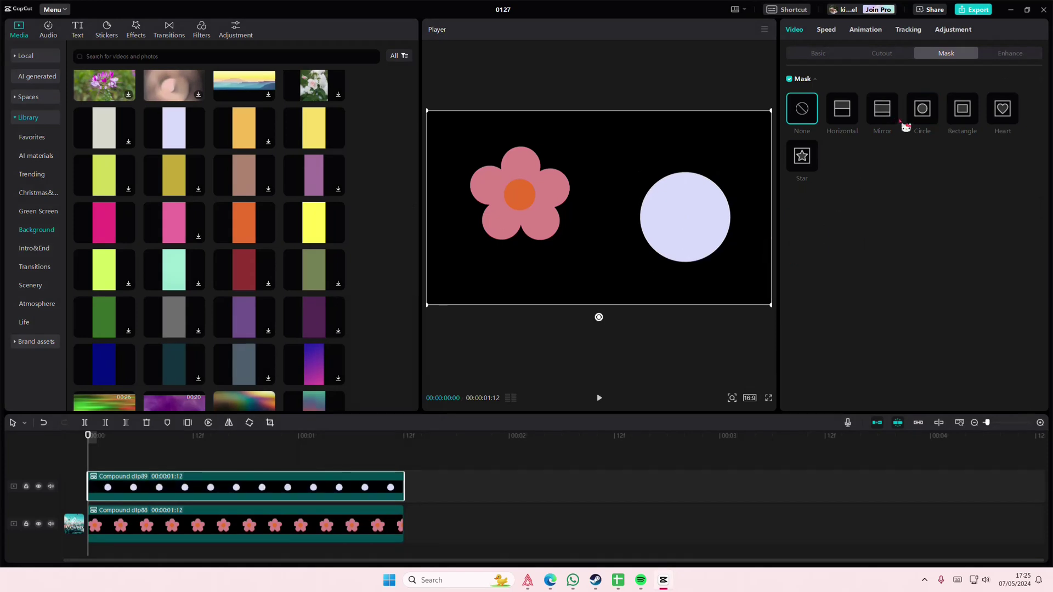
Step: Cut the light purple circle into a crescent with an inverted circle mask about 538 × 540, and place it beside the flower at 92% scale
left_click(922, 110)
left_click_drag(654, 230, 733, 228)
left_click(1004, 80)
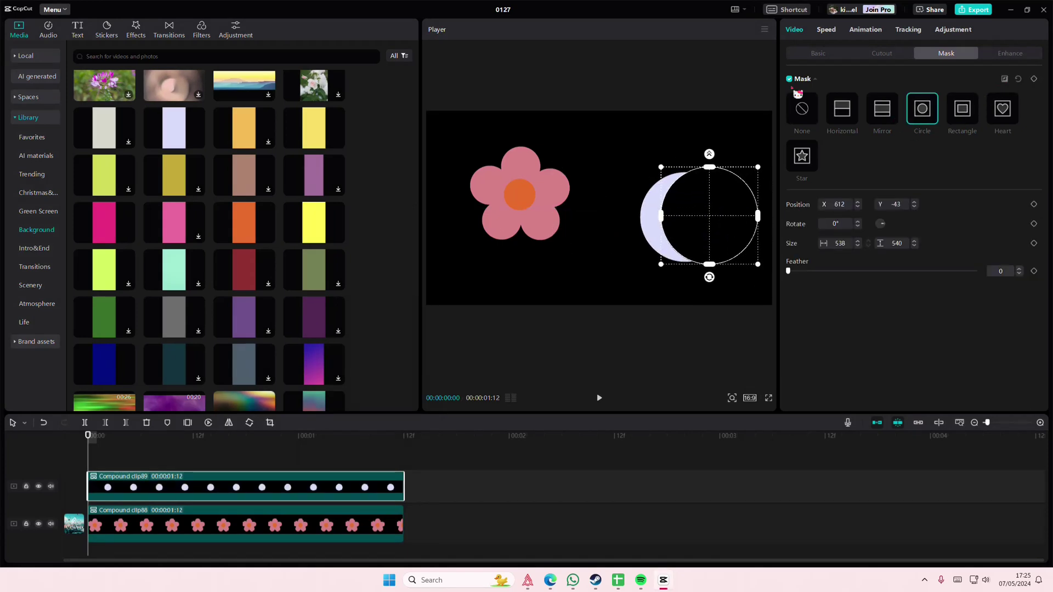
left_click(816, 57)
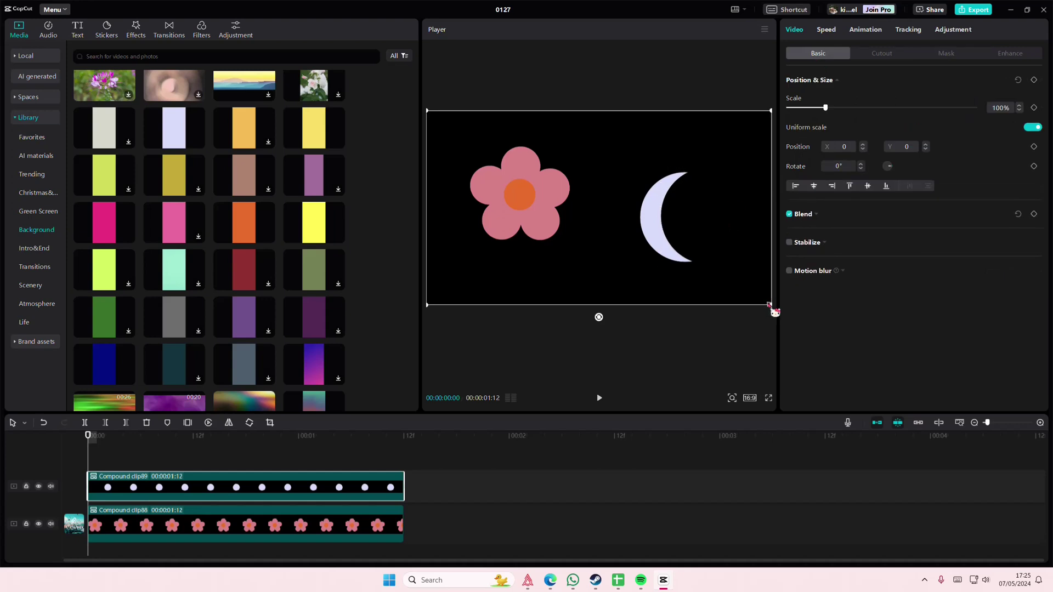
left_click_drag(771, 305, 620, 247)
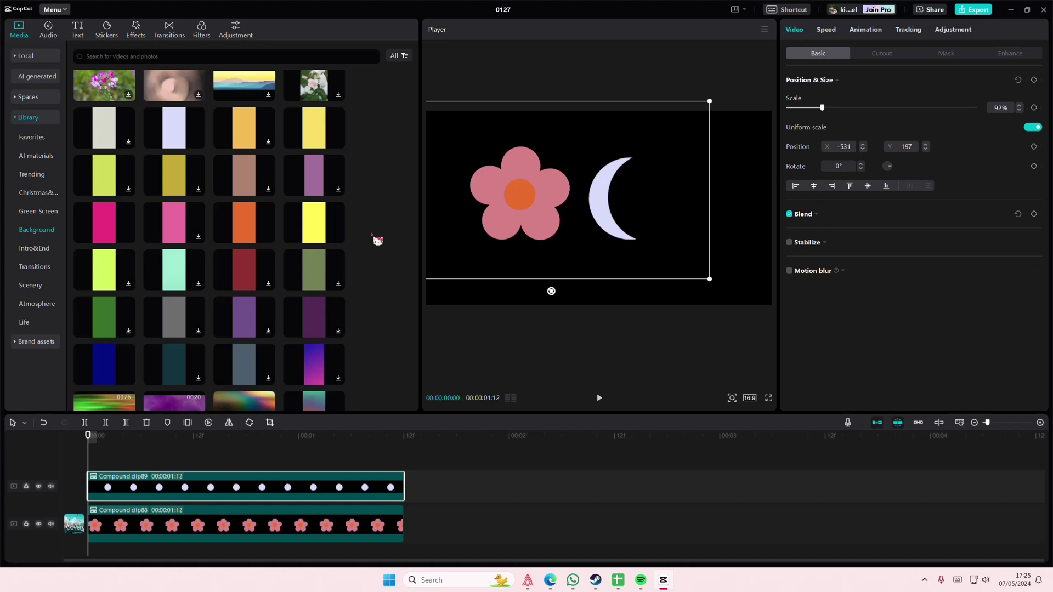
Step: Add the bright yellow solid color background at the start, above the crescent clip, and place it in the frame's right part at about X 1087, Y 0
scroll(377, 240, "up", 5)
scroll(378, 291, "up", 2)
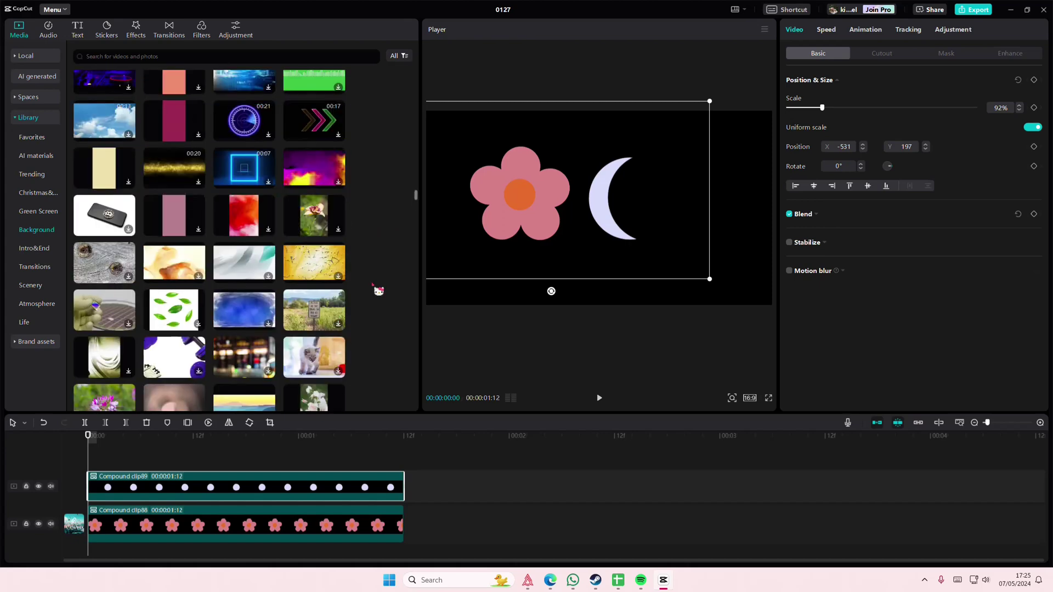
scroll(379, 290, "up", 3)
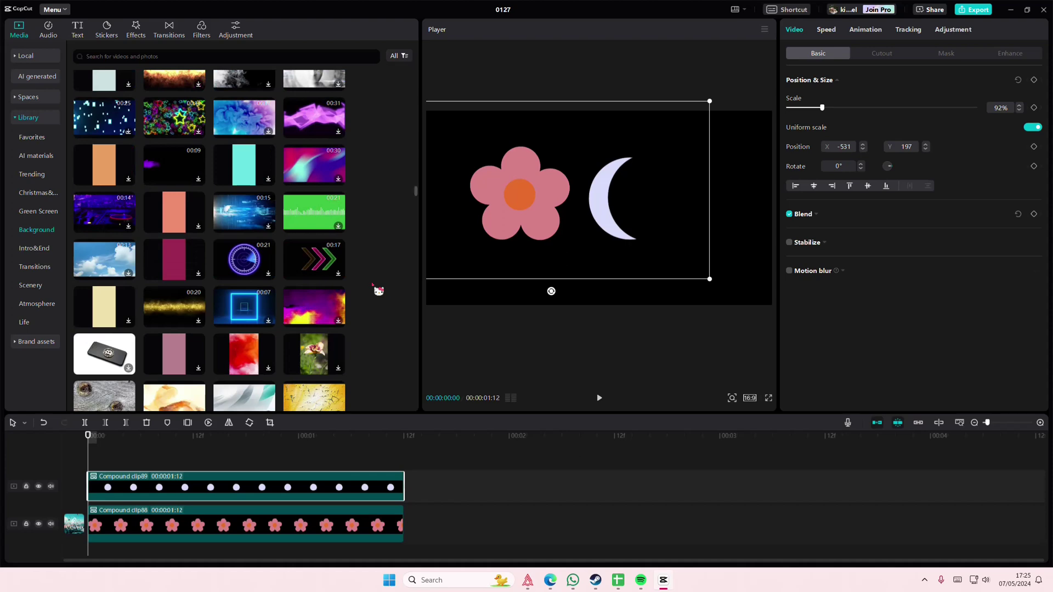
scroll(378, 290, "up", 6)
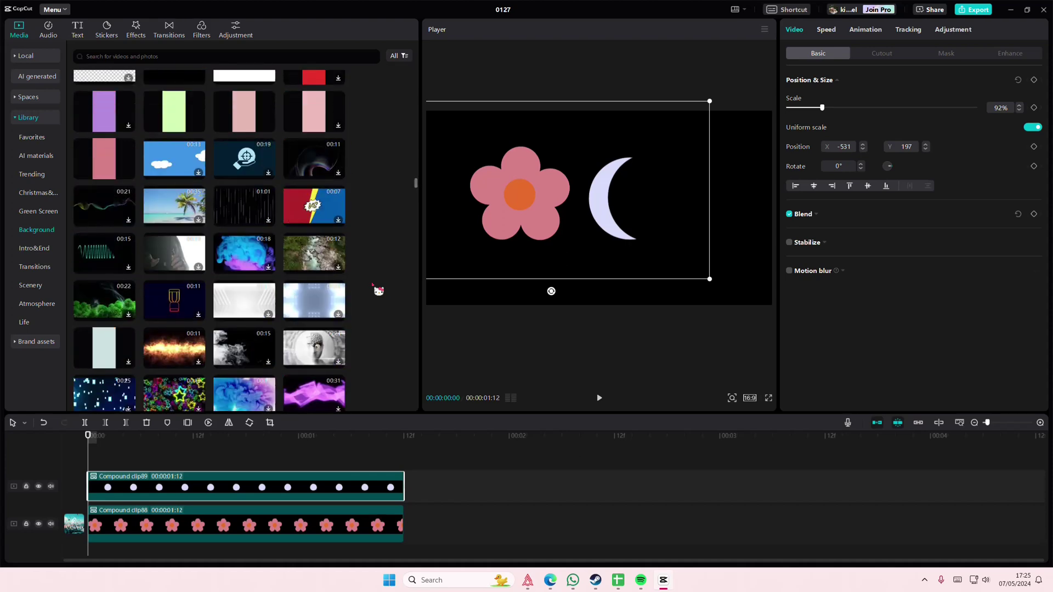
scroll(378, 291, "down", 8)
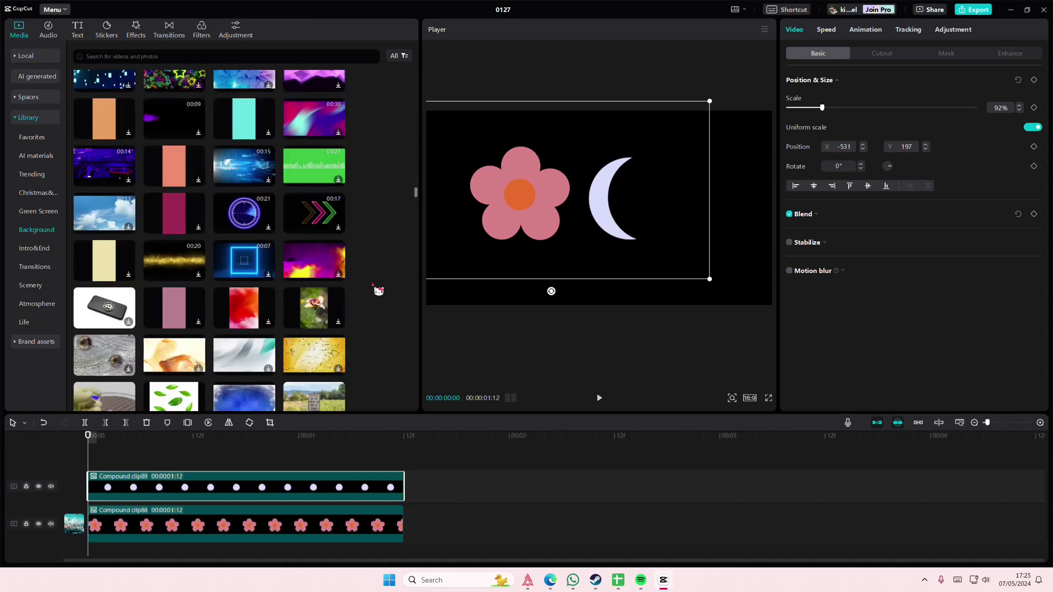
scroll(378, 291, "down", 6)
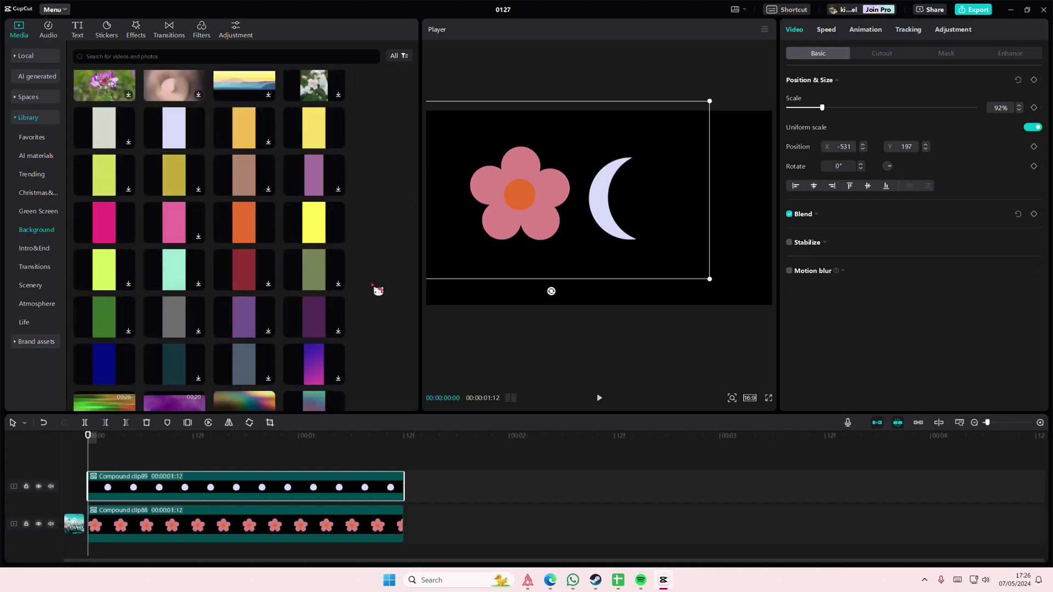
left_click_drag(314, 225, 94, 480)
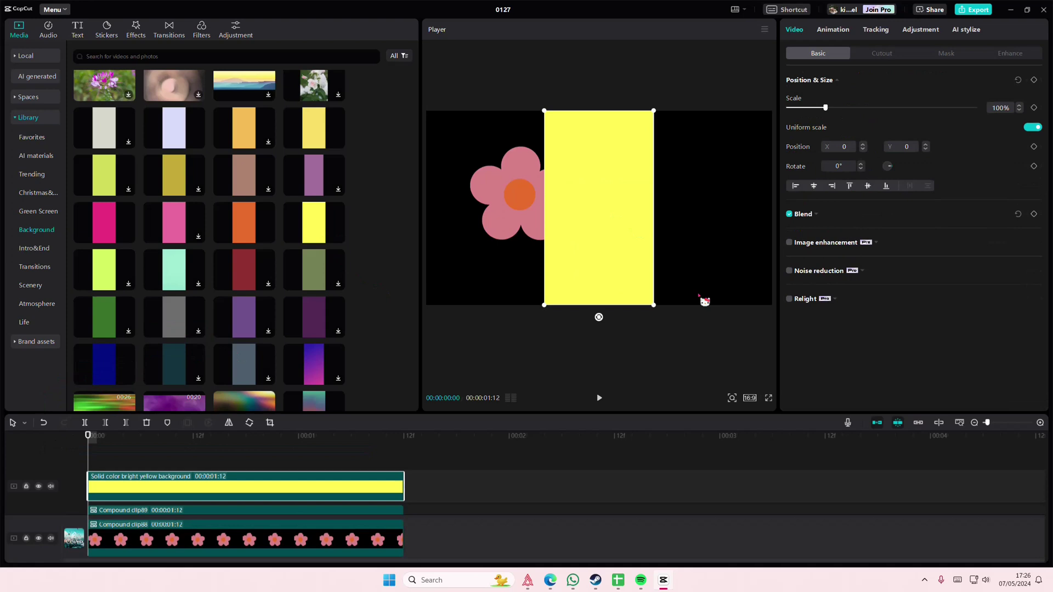
left_click_drag(592, 253, 689, 254)
mouse_move(746, 306)
left_mouse_down()
mouse_move(743, 296)
mouse_move(750, 305)
left_mouse_up()
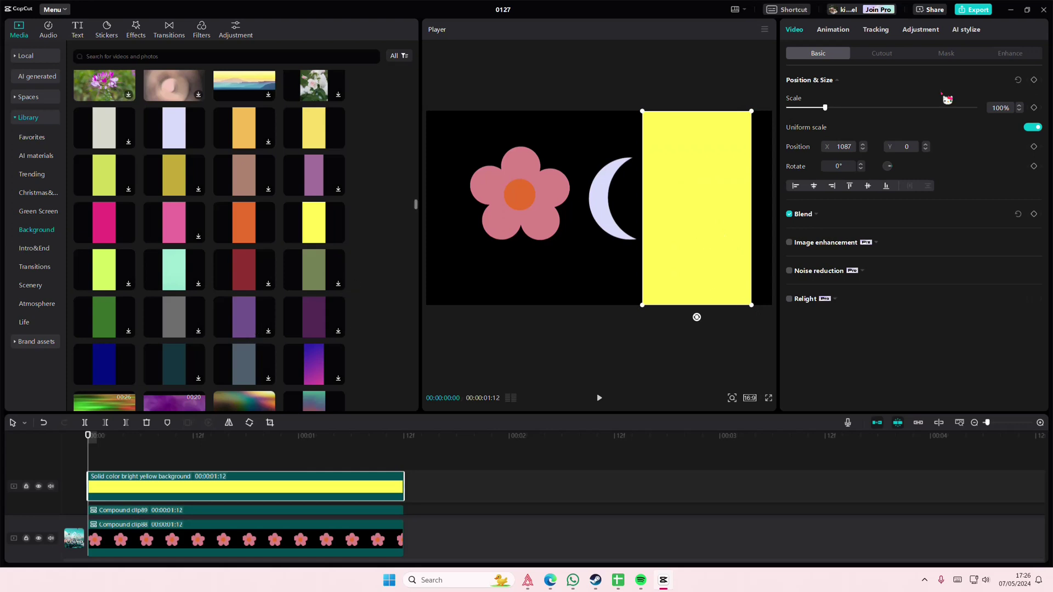
Step: Mask the yellow background into a circle with a size of about 261 × 260
left_click(948, 54)
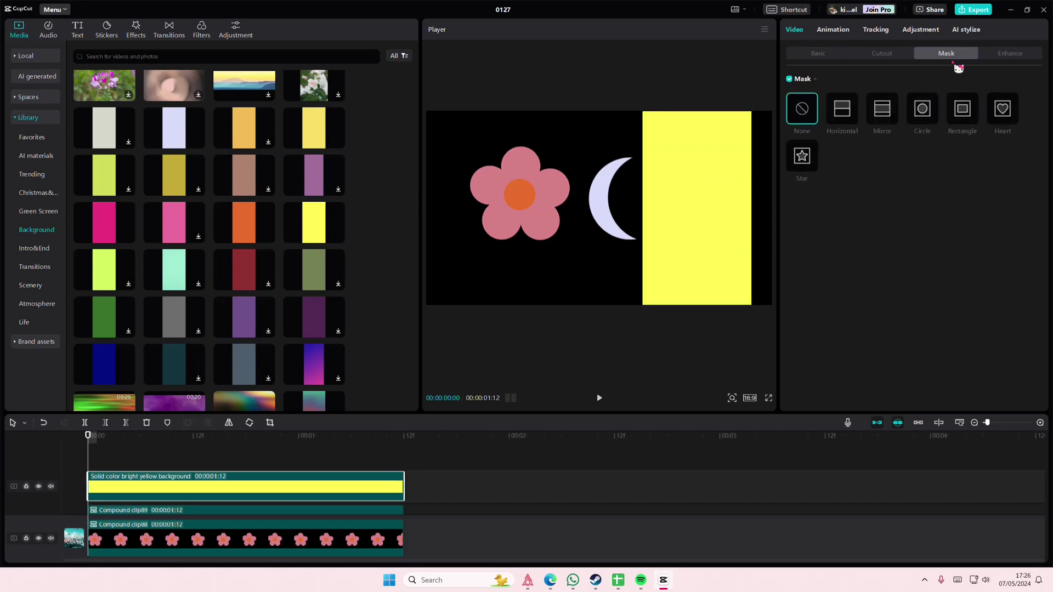
left_click(923, 112)
mouse_move(732, 244)
left_mouse_down()
mouse_move(762, 266)
mouse_move(744, 256)
left_mouse_up()
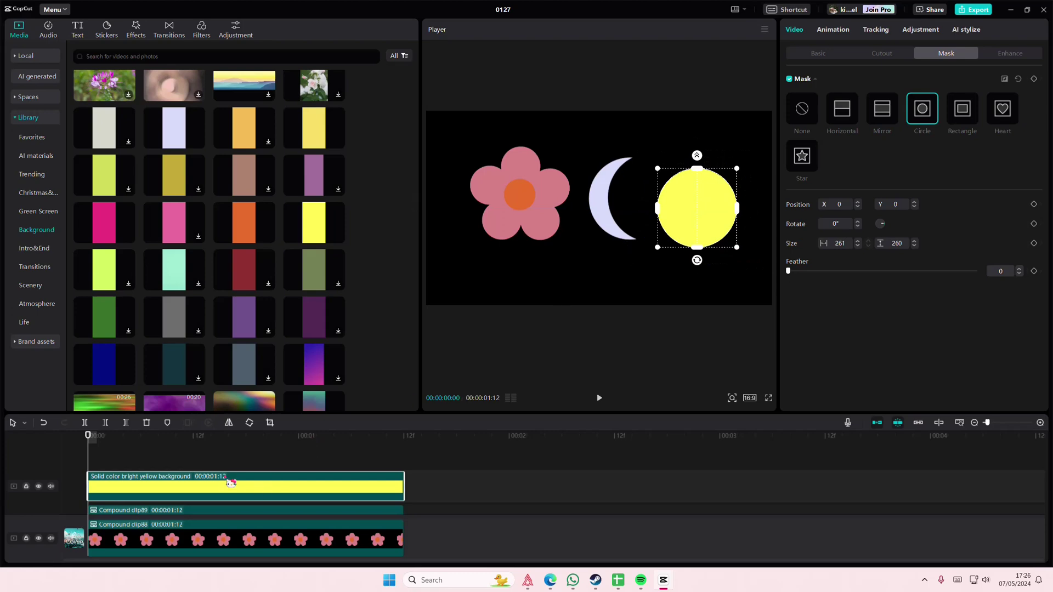
Step: Add the black background above the yellow circle and mask it into a circle of about 309 × 311 overlapping the yellow circle's upper-left edge
scroll(128, 181, "up", 3)
scroll(122, 219, "up", 15)
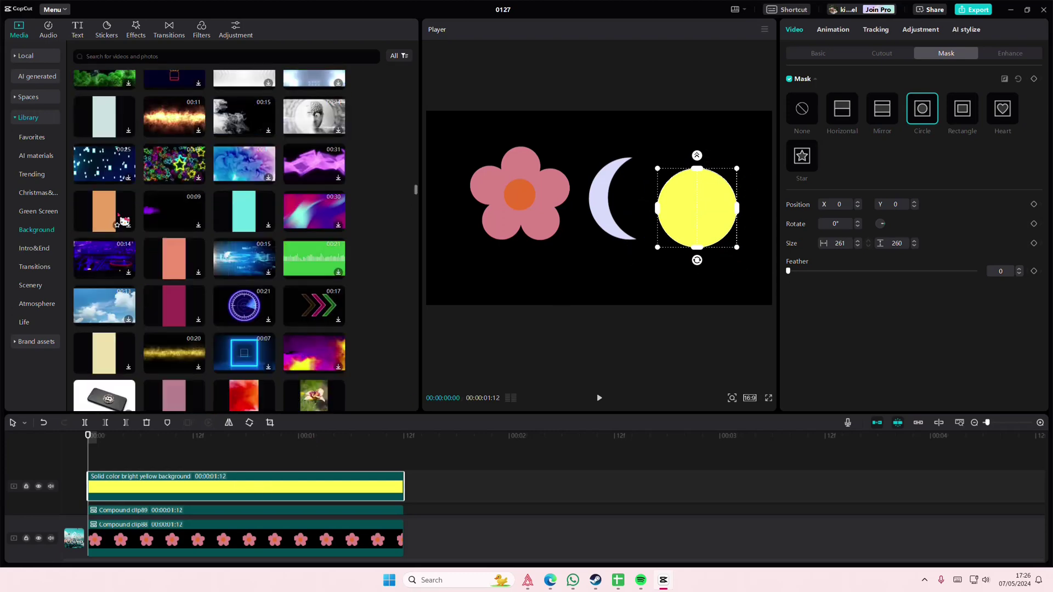
scroll(129, 223, "up", 1)
left_click_drag(174, 203, 133, 481)
left_click(931, 123)
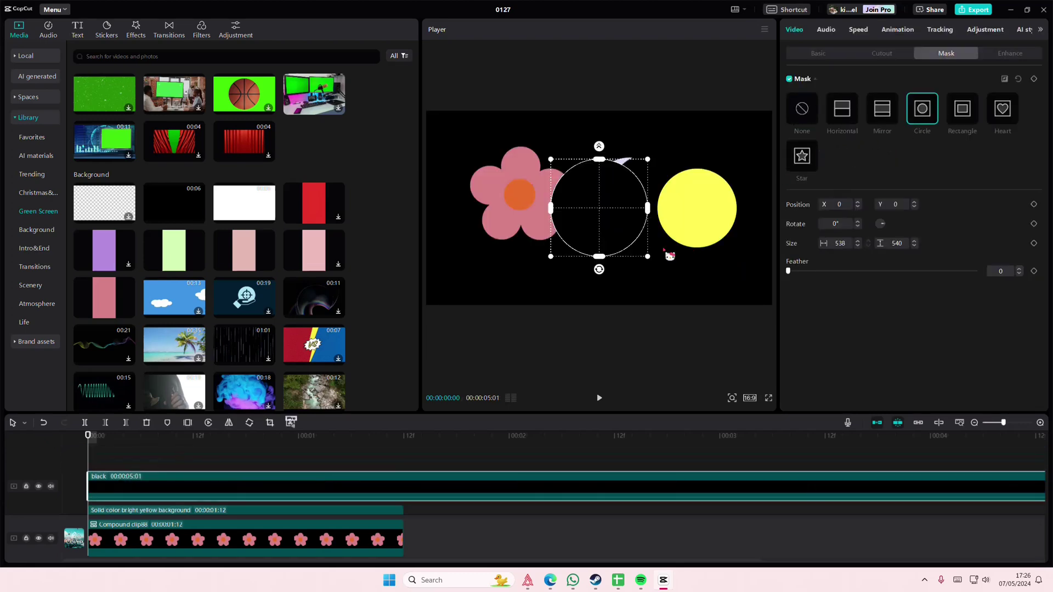
left_click_drag(665, 251, 683, 207)
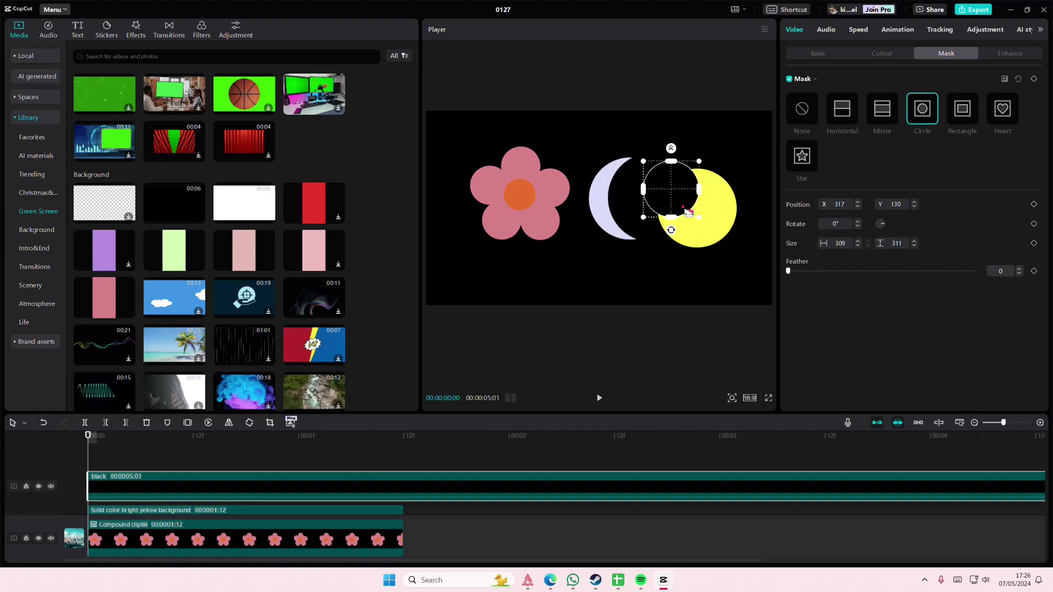
Step: Enlarge the black circle to about 364 × 366 and duplicate it around the yellow circle's four corners, leaving a four-pointed star
left_click_drag(707, 170, 725, 199)
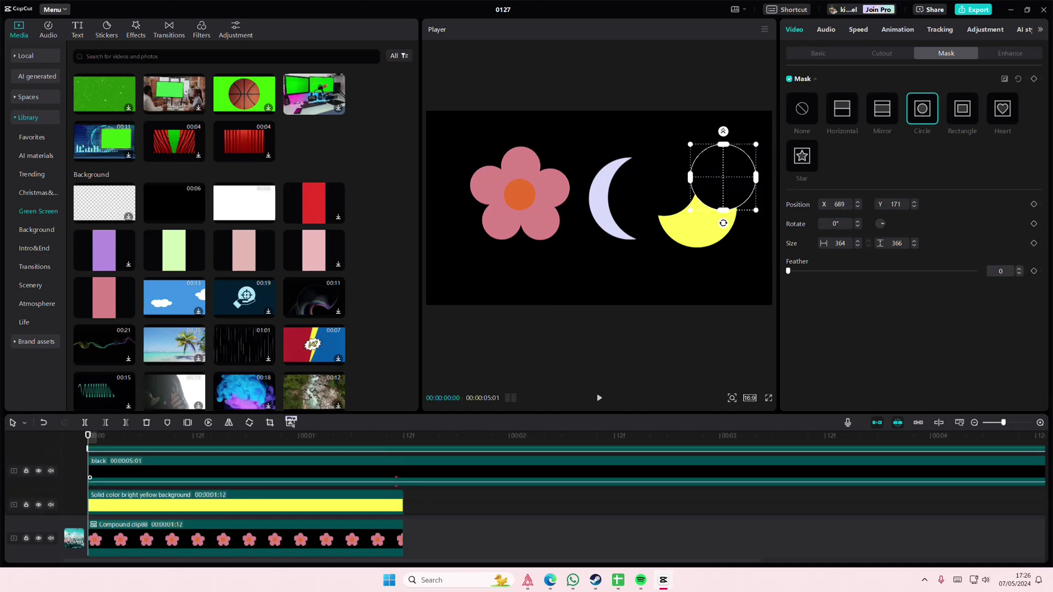
key("ctrl+z")
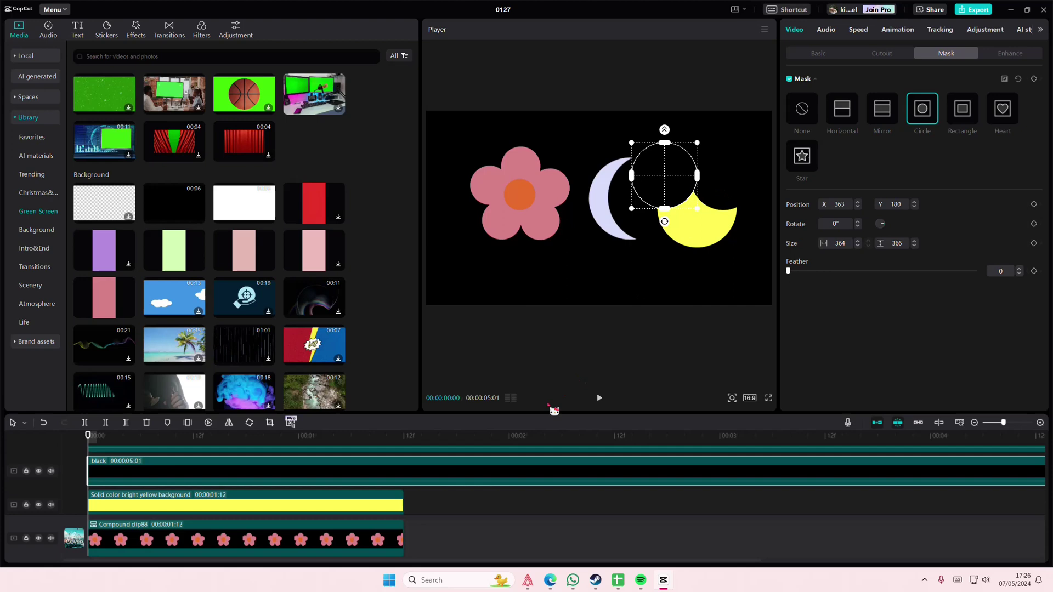
key("ctrl+shift+z")
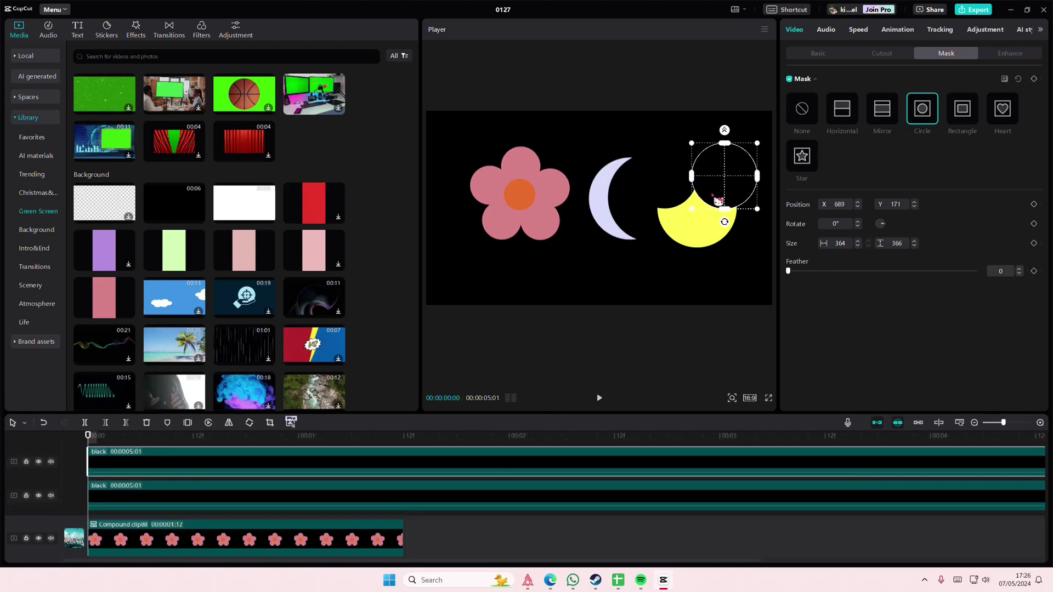
left_click_drag(719, 202, 745, 242)
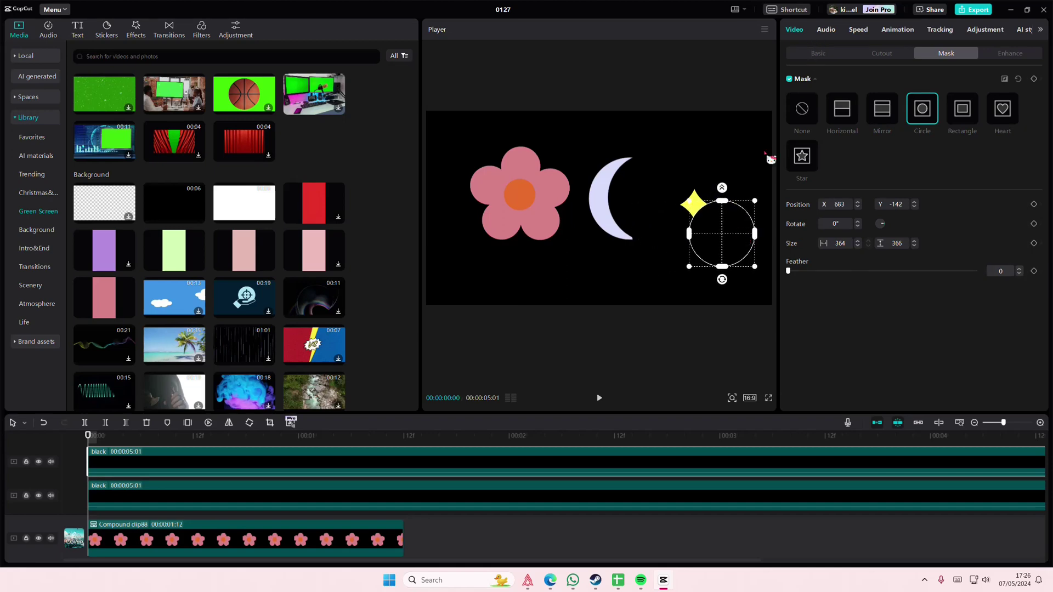
key("ctrl+z")
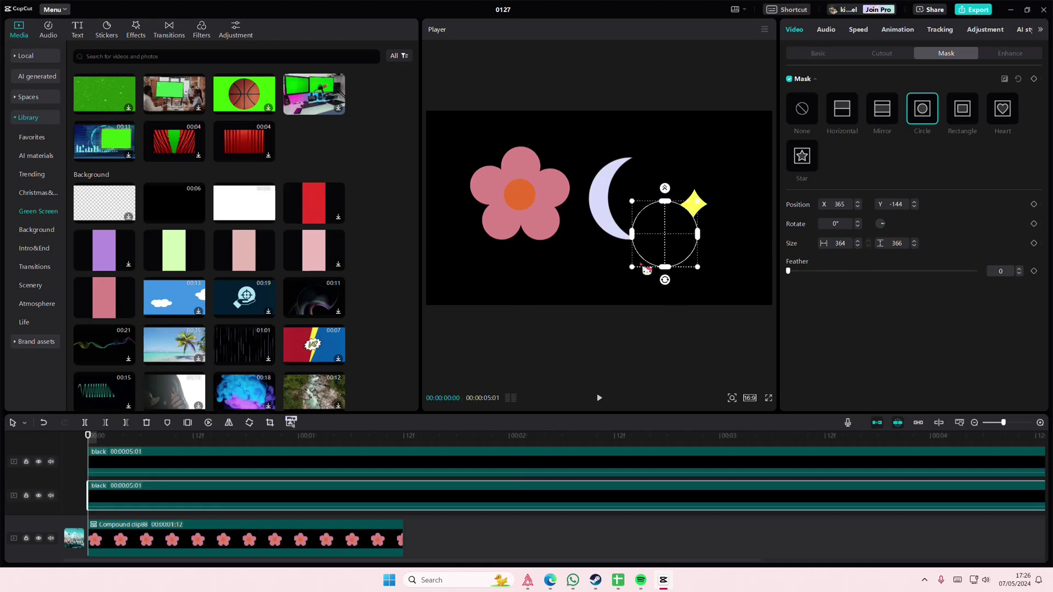
left_click_drag(647, 269, 730, 225)
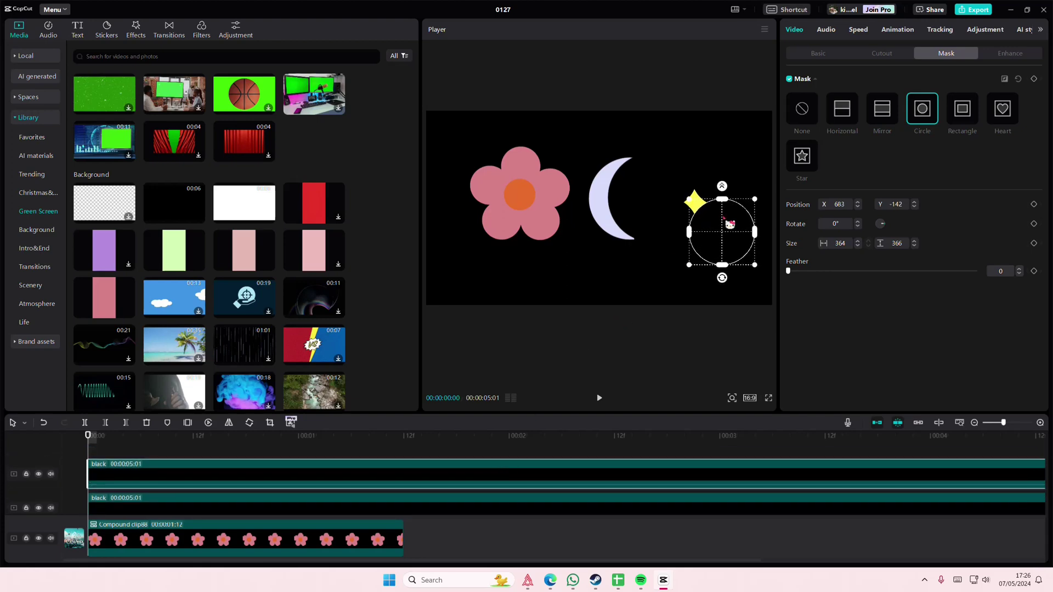
Step: Select the yellow circle together with all its black circle clips and combine them into one compound clip
left_click(351, 451)
scroll(353, 456, "down", 5)
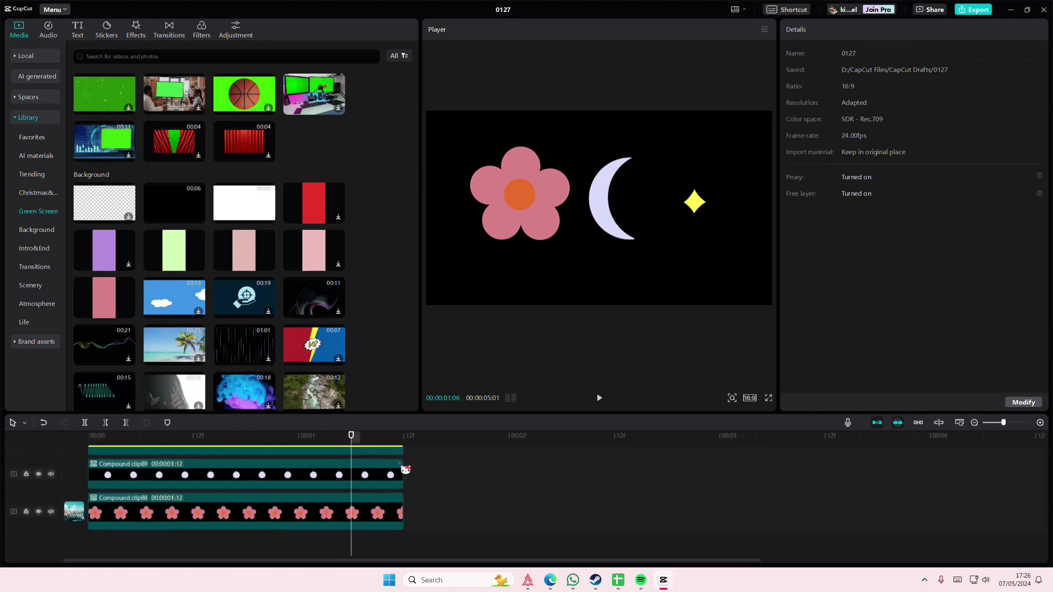
scroll(452, 473, "up", 1)
left_click_drag(460, 478, 252, 389)
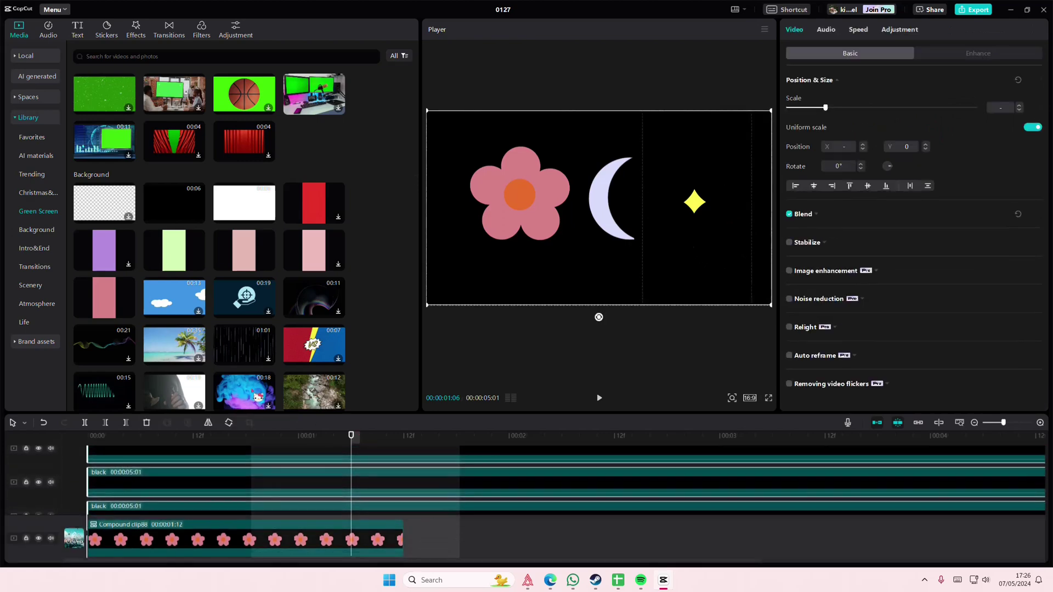
right_click(389, 498)
left_click(412, 423)
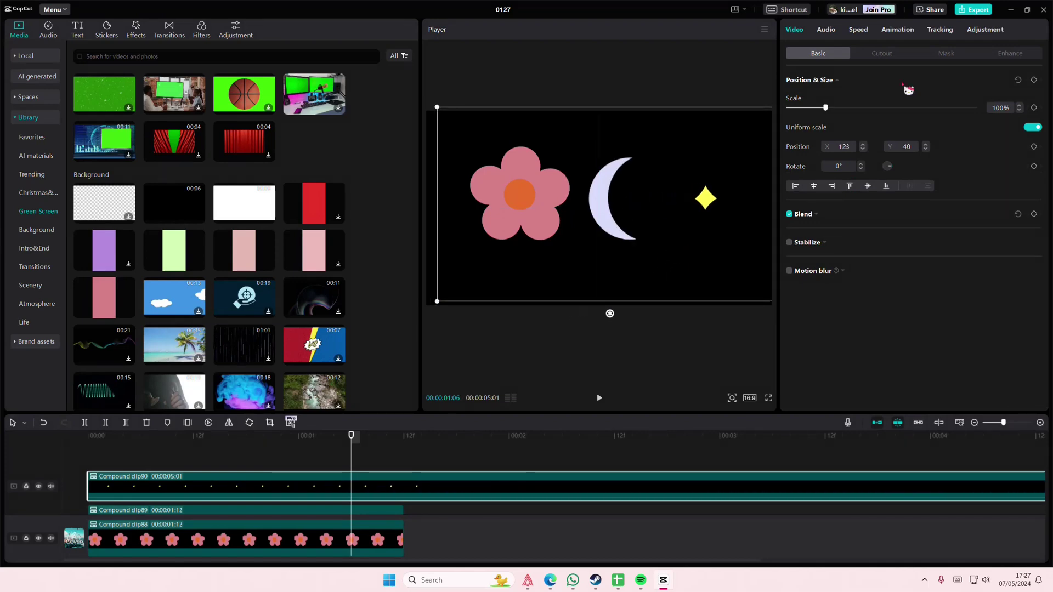
Step: Mask the star compound clip with a circle around the star and move it into the crescent's opening at about X -673, Y 60
left_click(957, 57)
left_click(931, 109)
left_click_drag(616, 214, 707, 213)
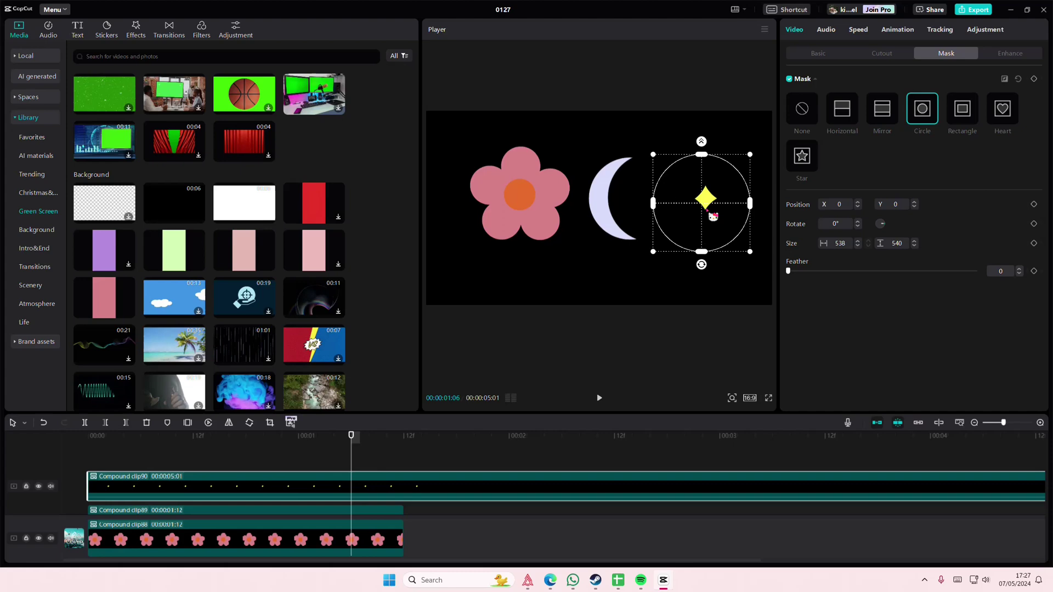
left_click_drag(652, 155, 645, 216)
left_click(814, 58)
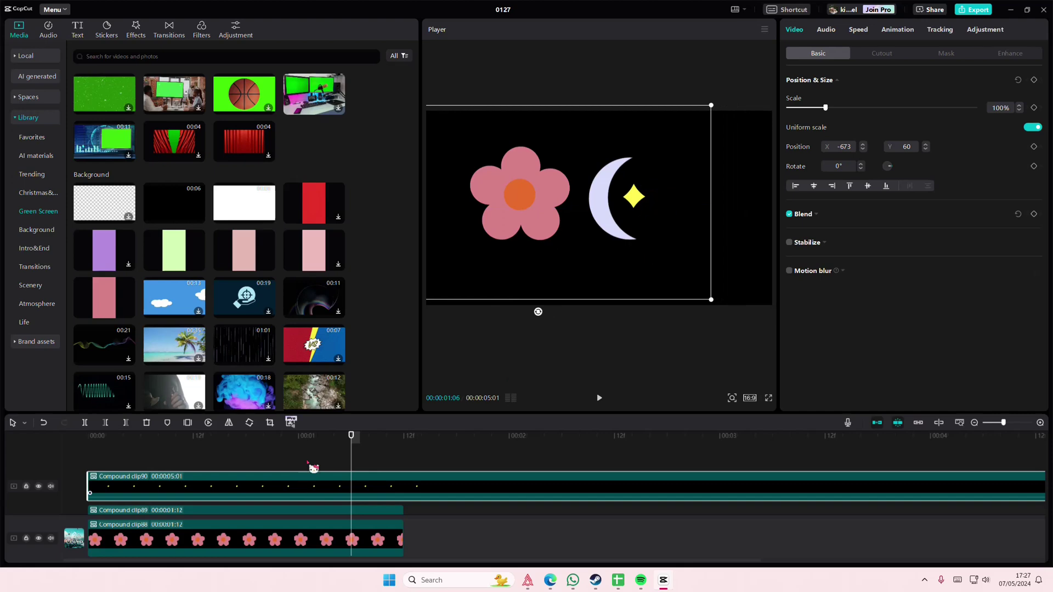
Step: Add the white background at the timeline start above the star, scale it to about 58% and place it in the frame's lower-right part
left_click_drag(313, 468, 67, 449)
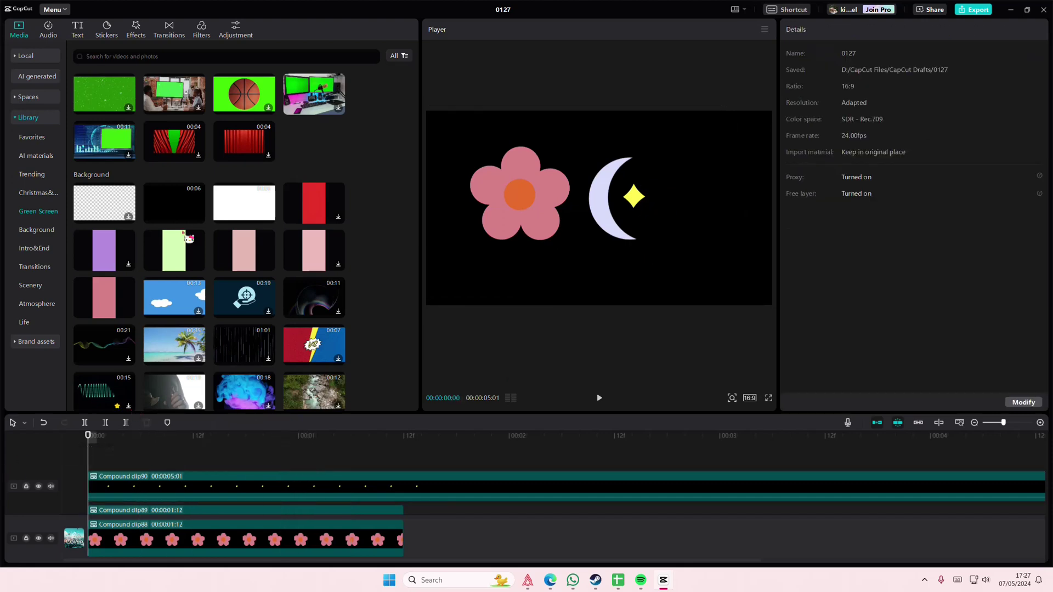
left_click_drag(225, 217, 109, 485)
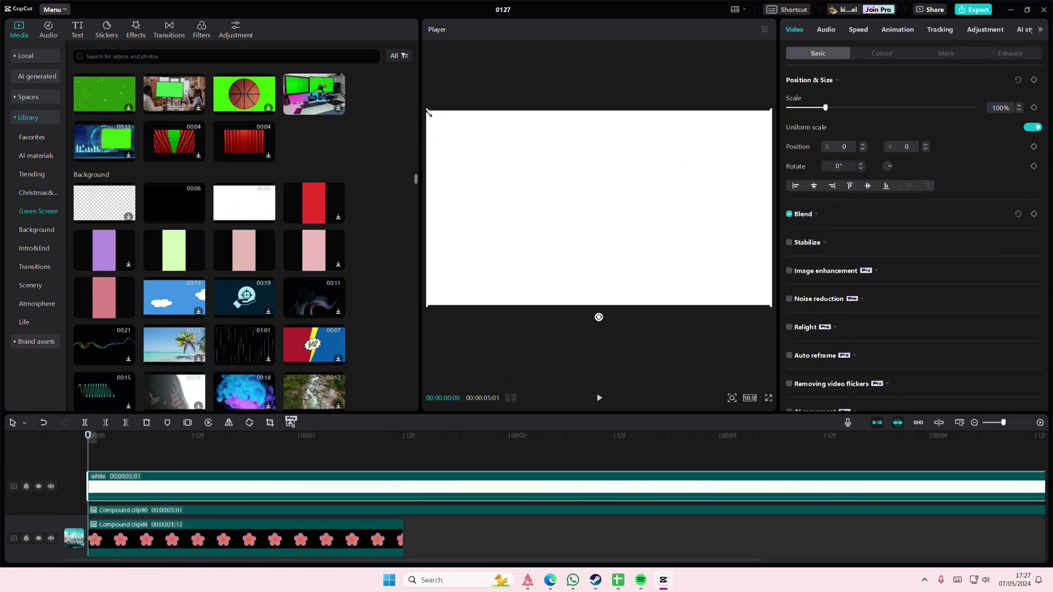
left_click_drag(428, 114, 531, 170)
left_click_drag(661, 235, 763, 274)
left_click(660, 278)
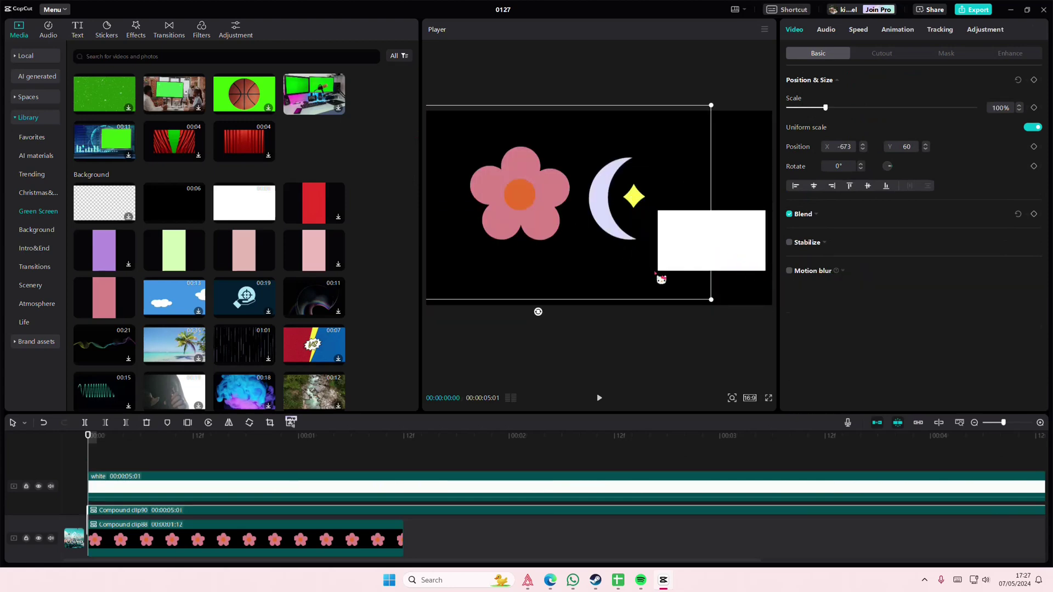
left_click(729, 262)
left_click_drag(657, 270, 601, 305)
Step: Mask the white background into a circle and arrange overlapping copies of different sizes, the last about 388 × 390, into a cloud
left_click(971, 54)
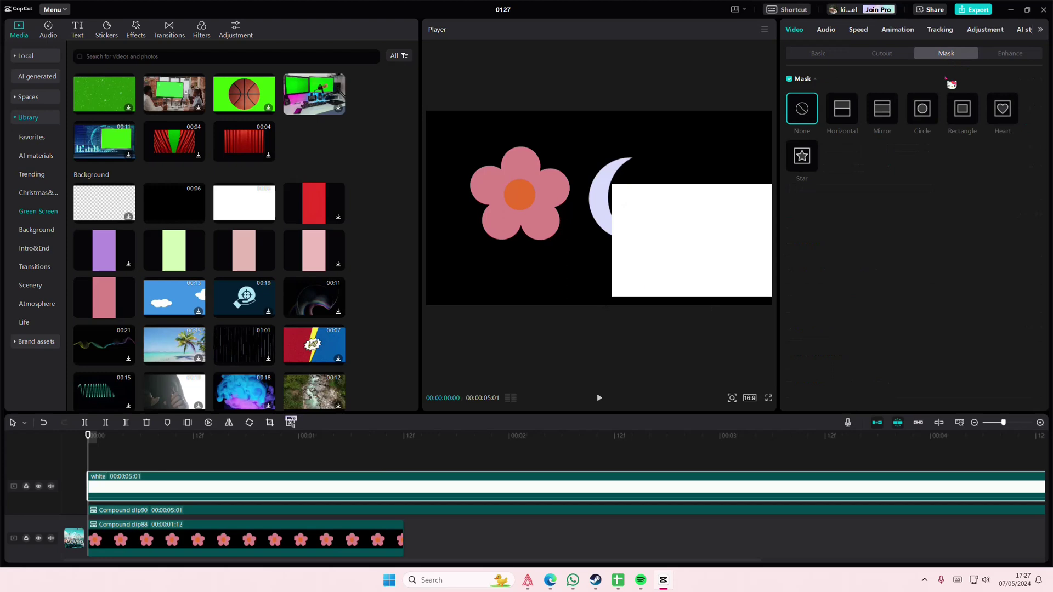
left_click(922, 108)
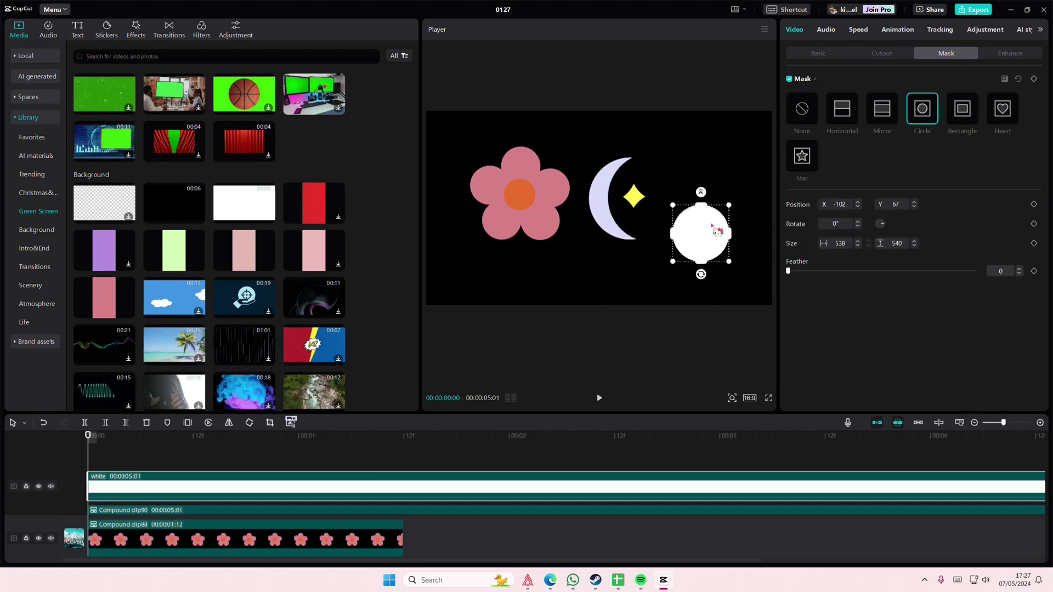
left_click_drag(730, 266, 759, 262)
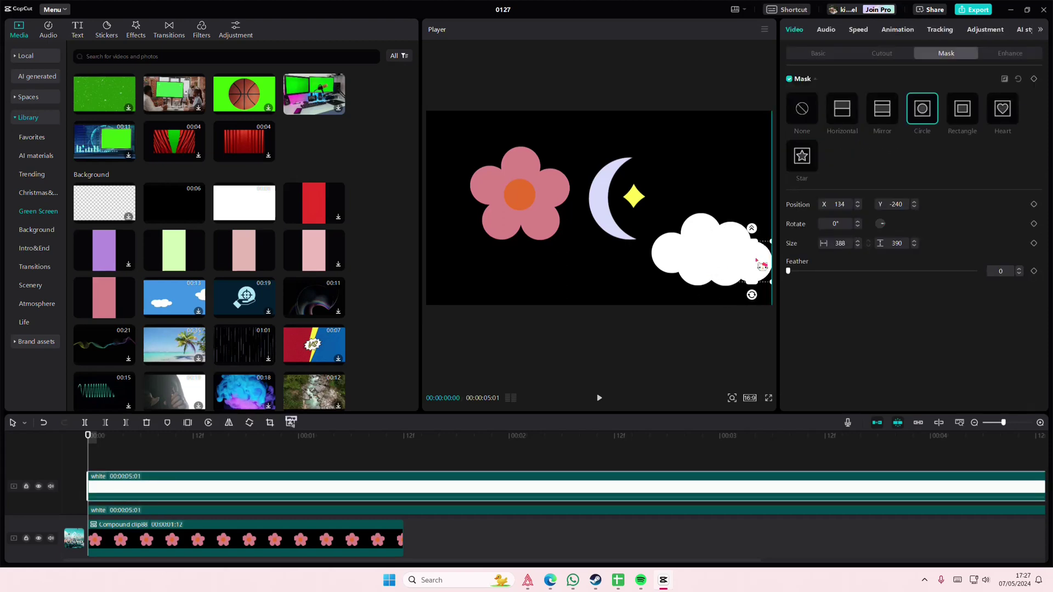
Step: Select all the white circle clips of the cloud and combine them into one compound clip
scroll(548, 484, "down", 6)
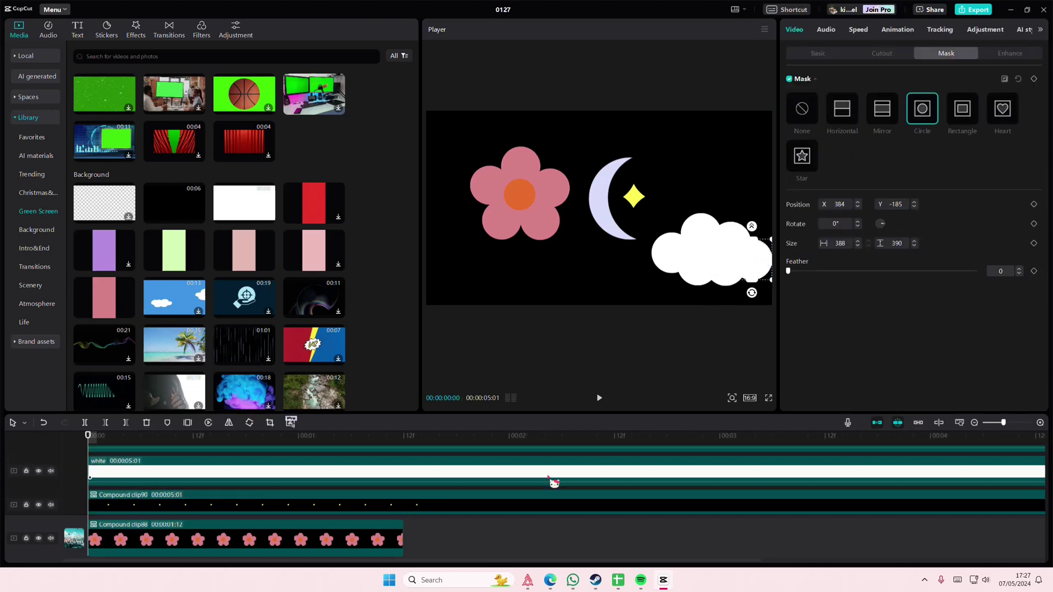
scroll(685, 487, "up", 4)
scroll(491, 466, "up", 2)
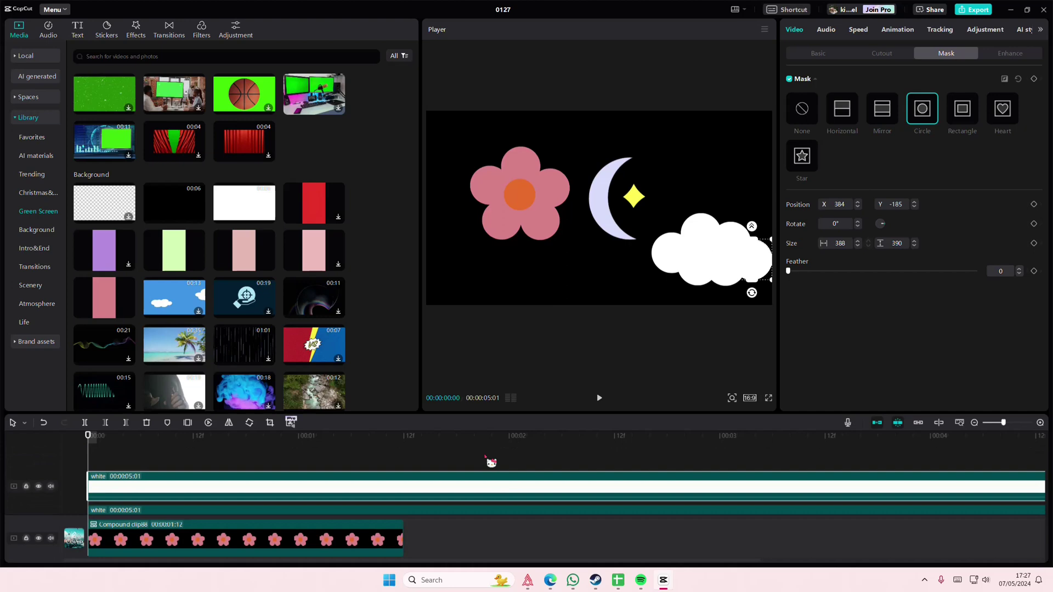
left_click_drag(506, 509, 493, 454)
right_click(493, 455)
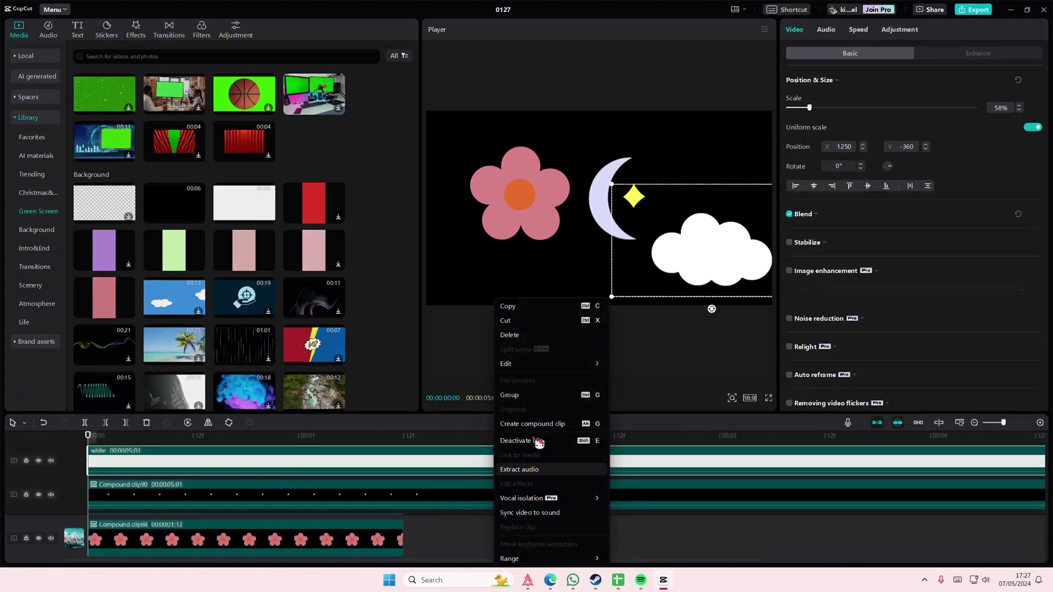
left_click(532, 430)
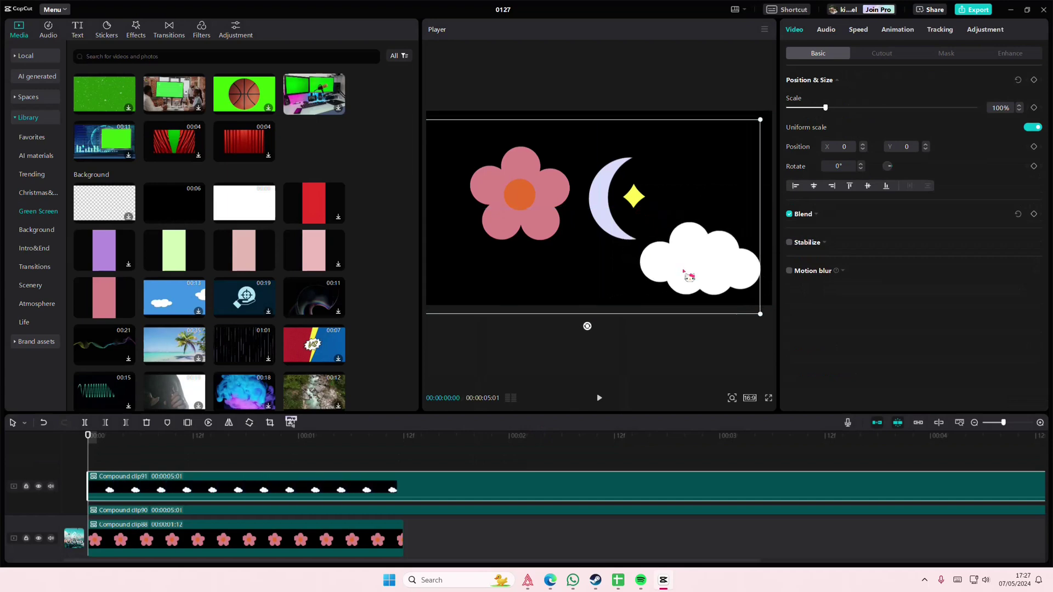
Step: Shrink the cloud slightly and position it in the lower-right part of the frame, clear of the crescent and star
mouse_move(689, 272)
left_mouse_down()
mouse_move(613, 282)
mouse_move(659, 263)
mouse_move(681, 232)
mouse_move(687, 270)
left_mouse_up()
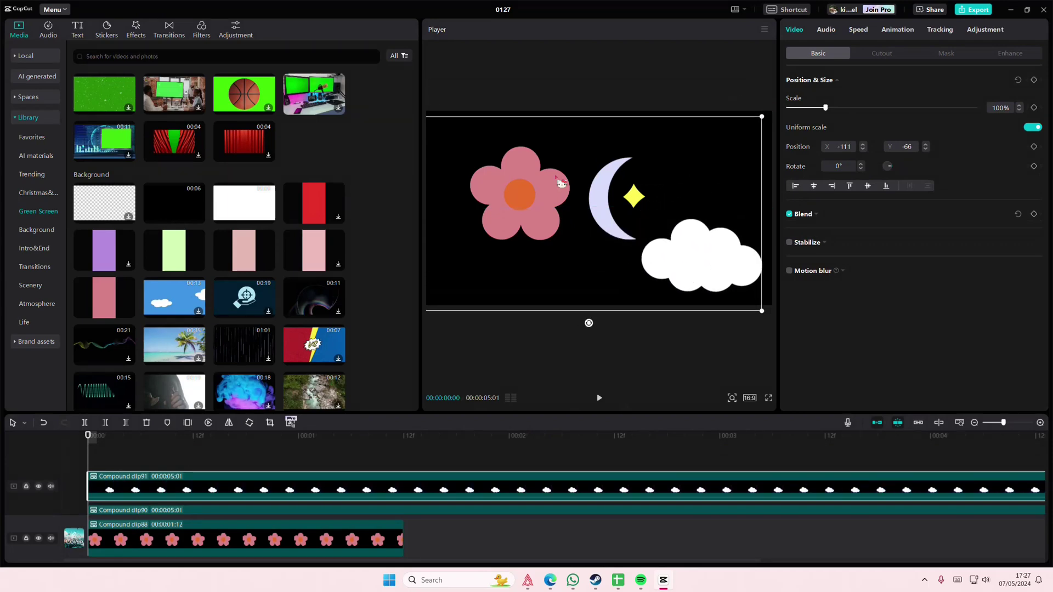
left_click_drag(761, 116, 752, 122)
left_click_drag(710, 247, 722, 255)
left_click(647, 373)
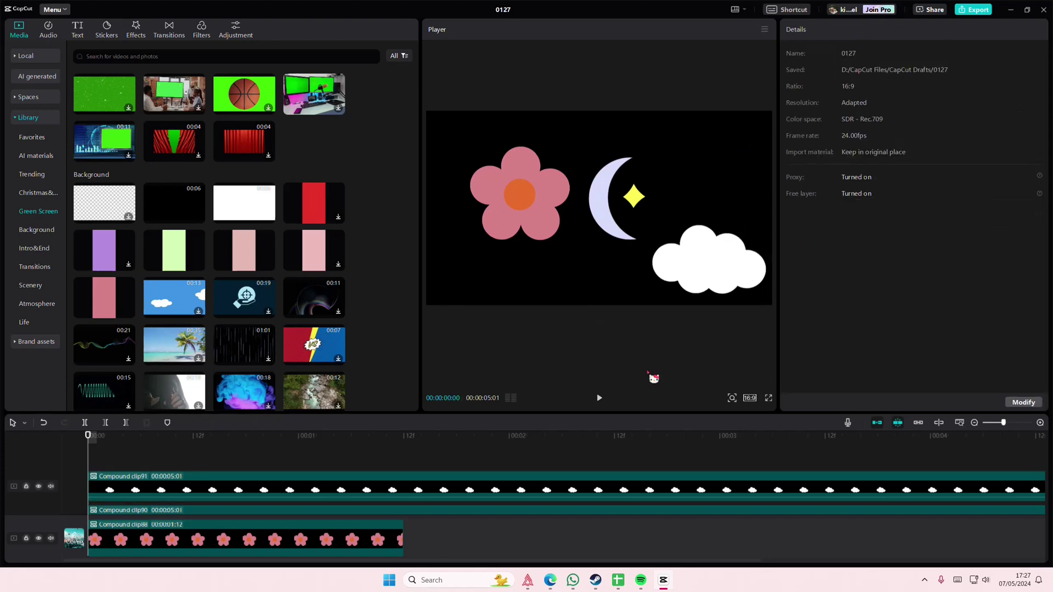
Step: Scale the flower down to a bit over half its size within the upper-left part of the frame
left_click(490, 266)
left_click(334, 534)
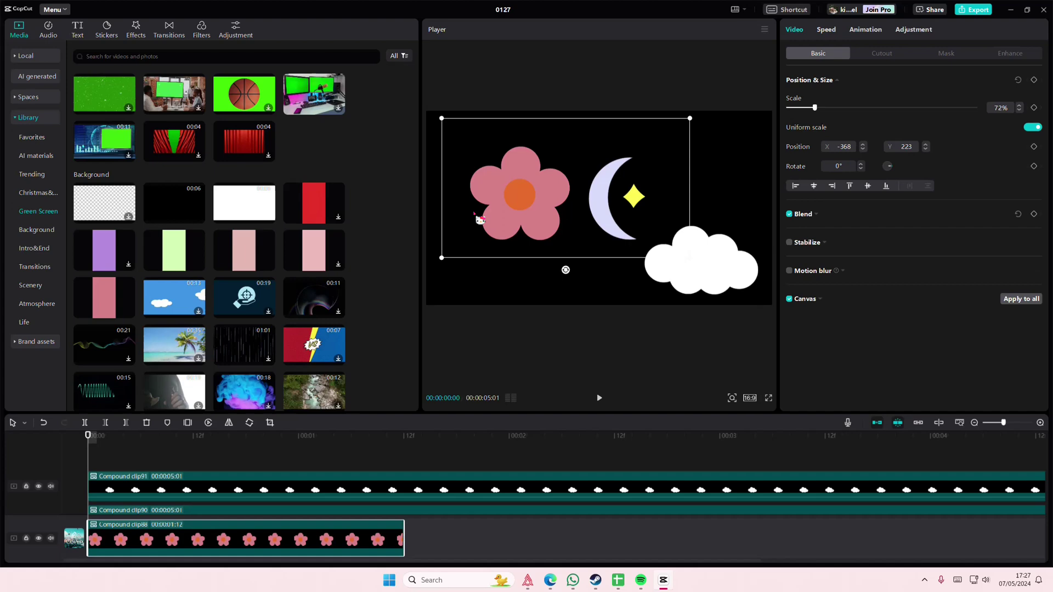
left_click_drag(494, 215, 468, 211)
left_click_drag(665, 252, 598, 221)
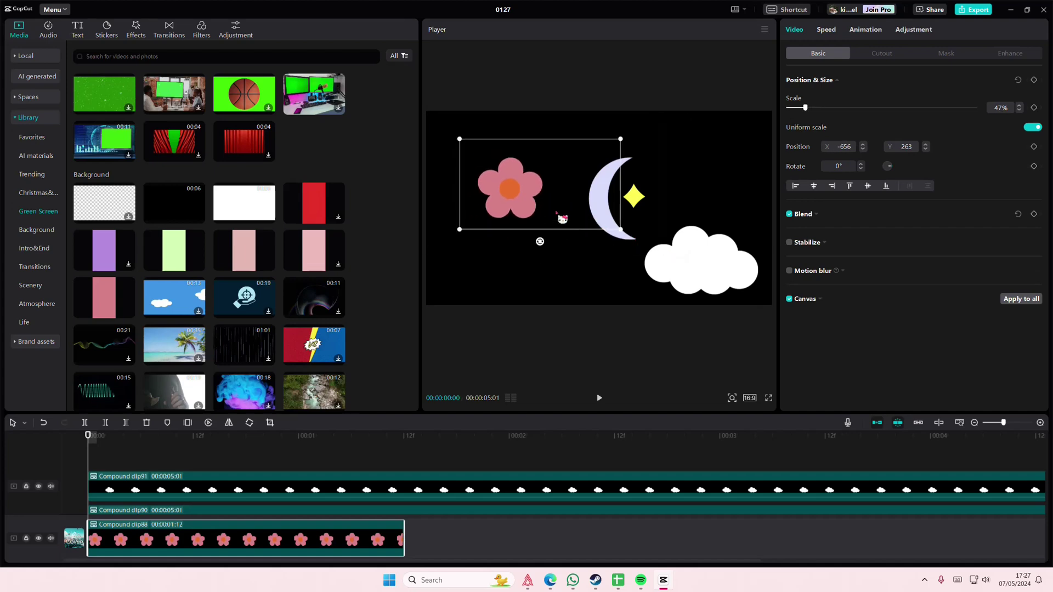
left_click_drag(464, 138, 469, 147)
Step: Duplicate the small flower twice and arrange the three flowers in a staggered group in the frame's left part
left_click_drag(521, 197, 490, 270)
key("ctrl+c")
key("ctrl+v")
key("ctrl+c")
key("ctrl+v")
Step: Scrub the playhead back to 00:00:00:13 to view the flowers, crescent, star and cloud together
left_click(535, 478)
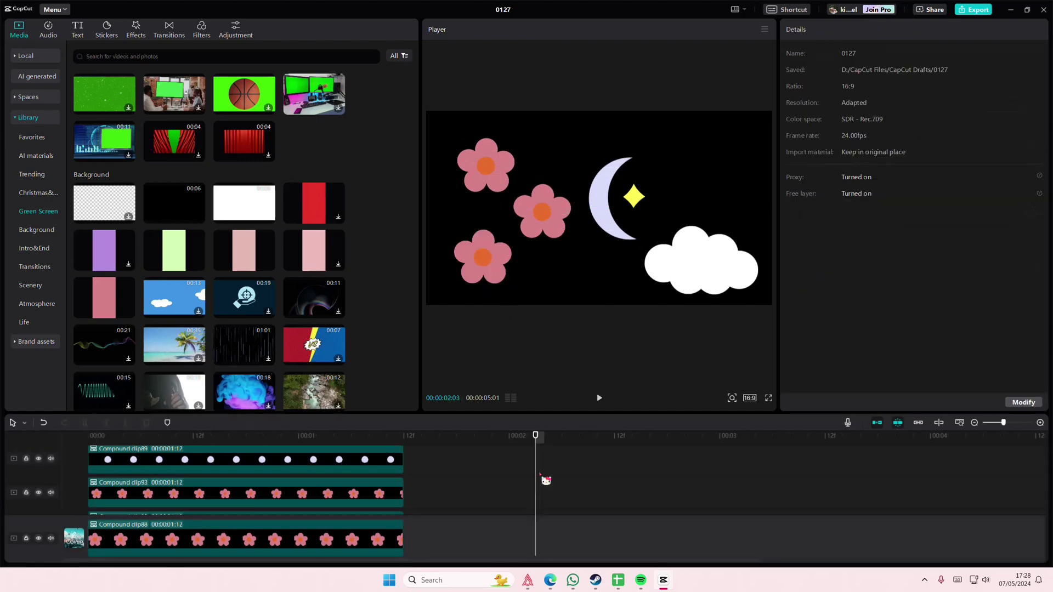
scroll(537, 480, "up", 3)
scroll(527, 461, "up", 1)
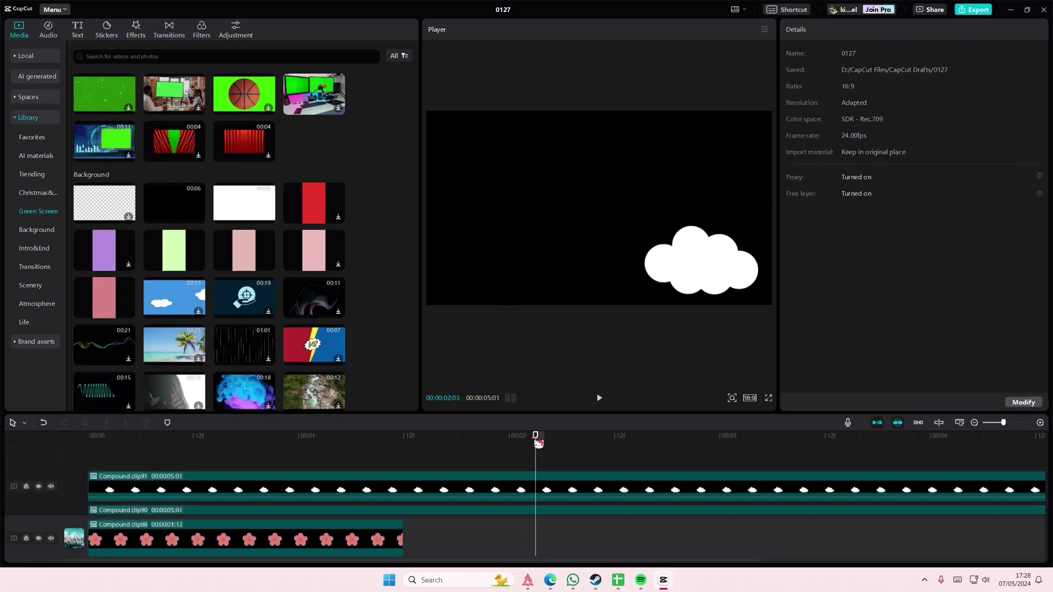
left_click_drag(238, 453, 204, 457)
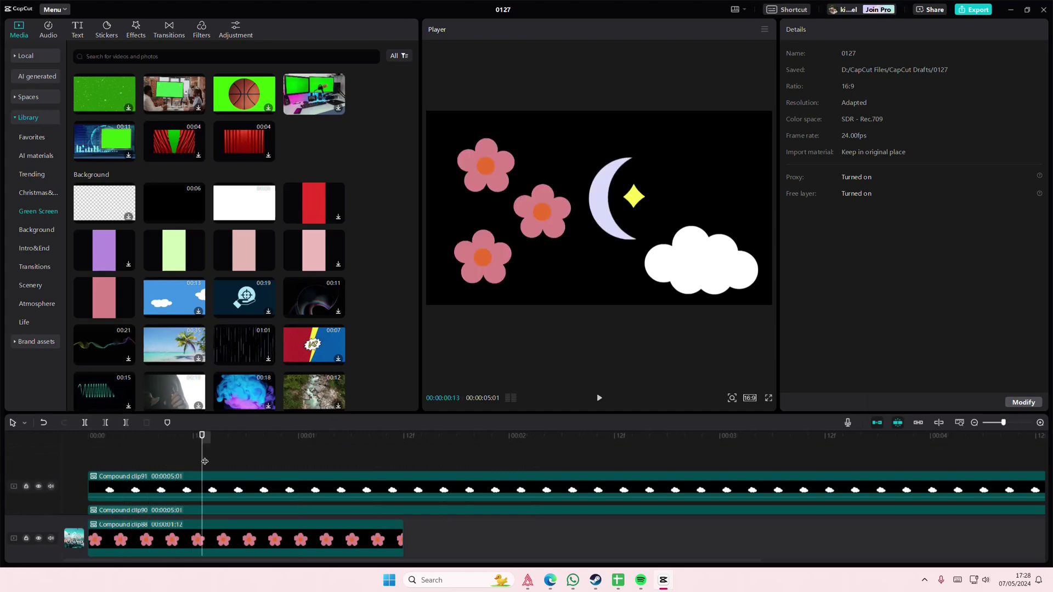